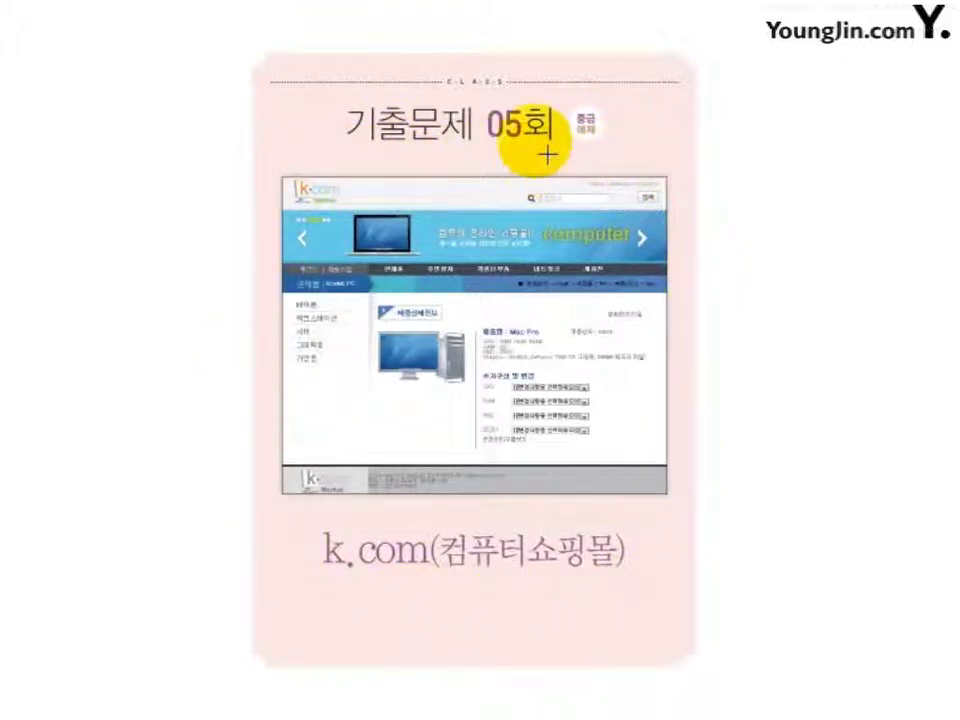
key(Right)
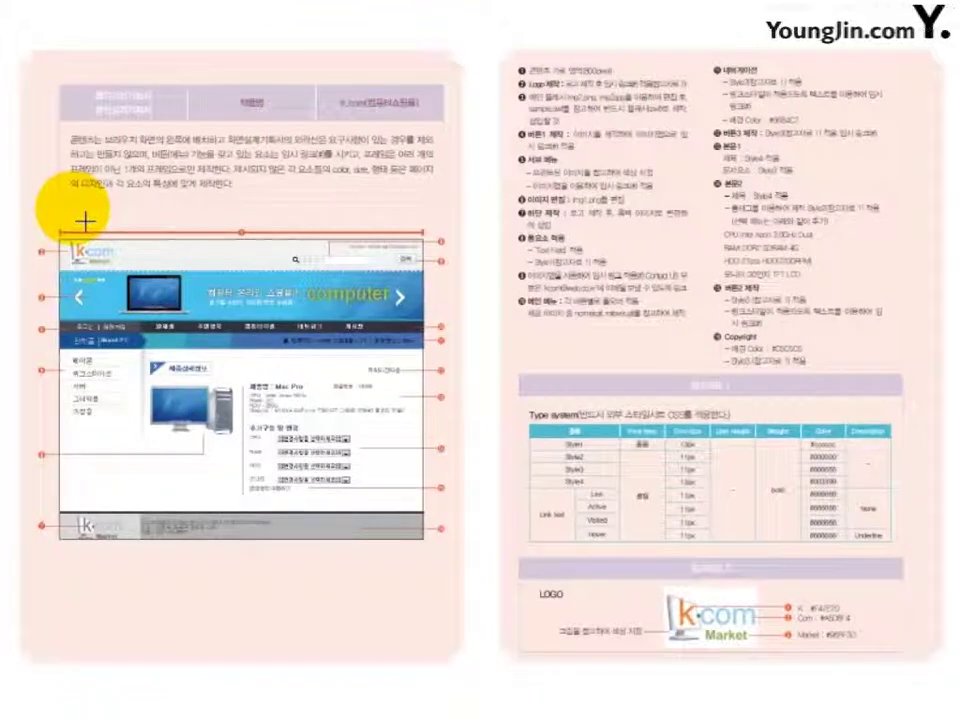
key(Right)
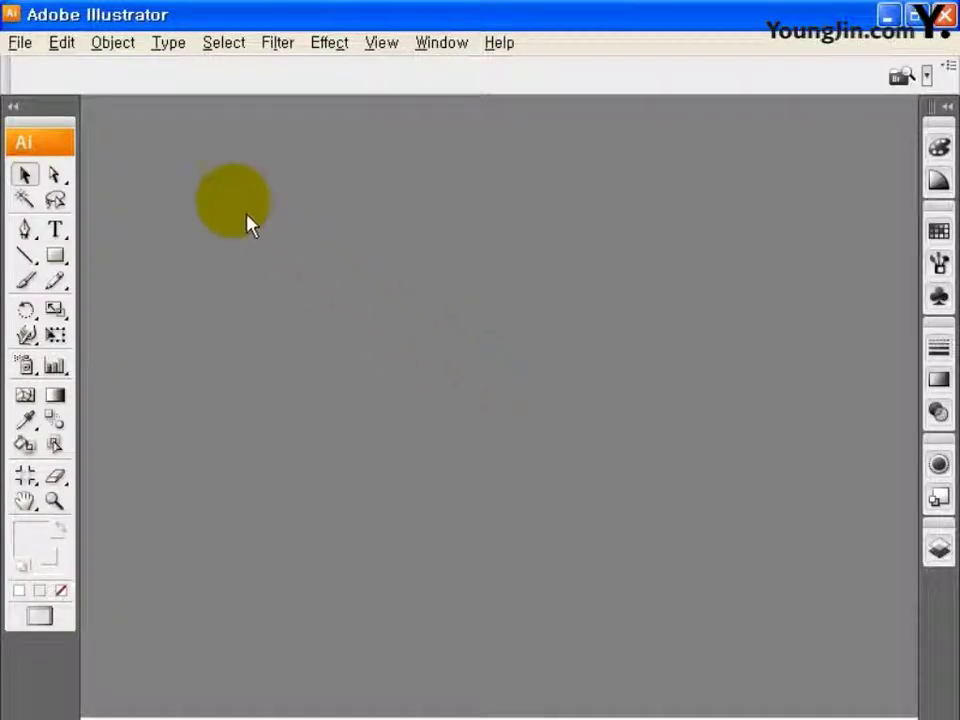
Create a new document named logo with A4 size, millimetre units and CMYK colour mode.
click(20, 42)
click(35, 66)
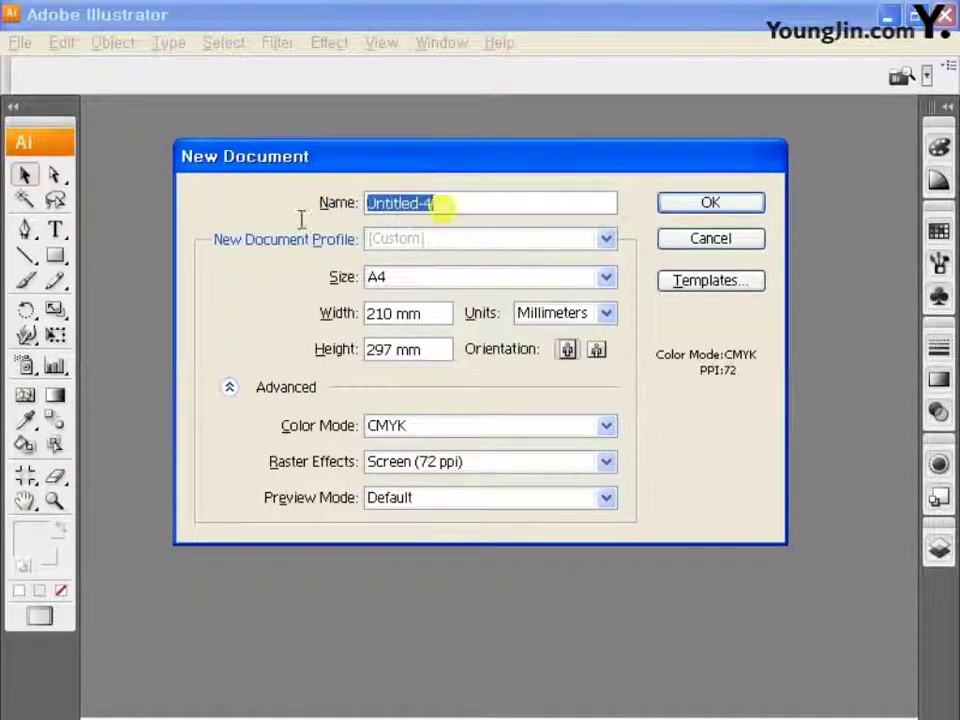
click(606, 238)
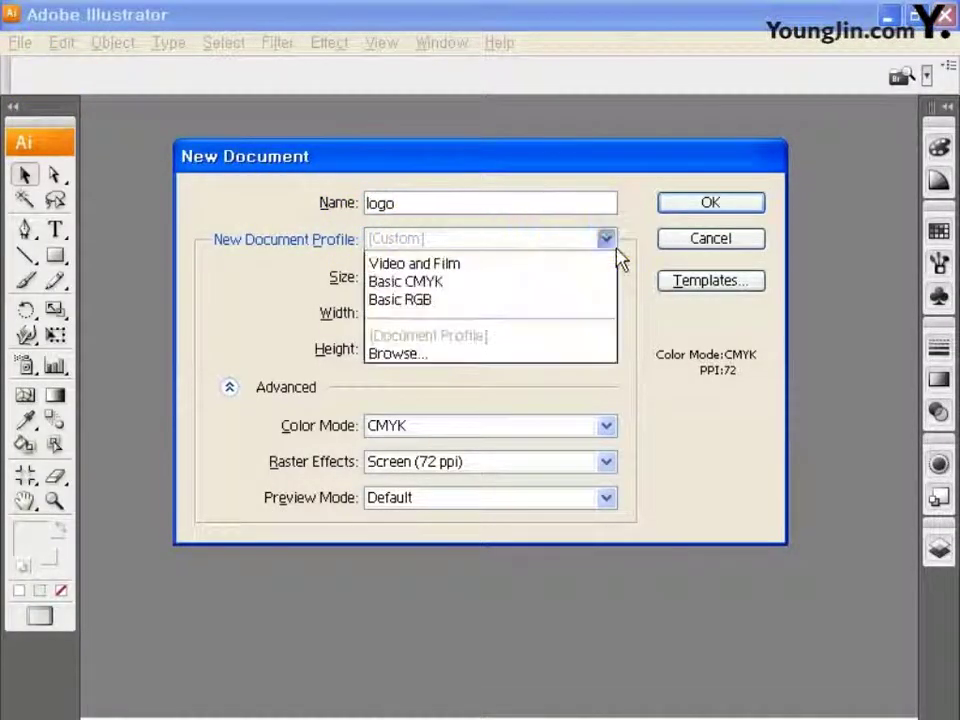
click(585, 369)
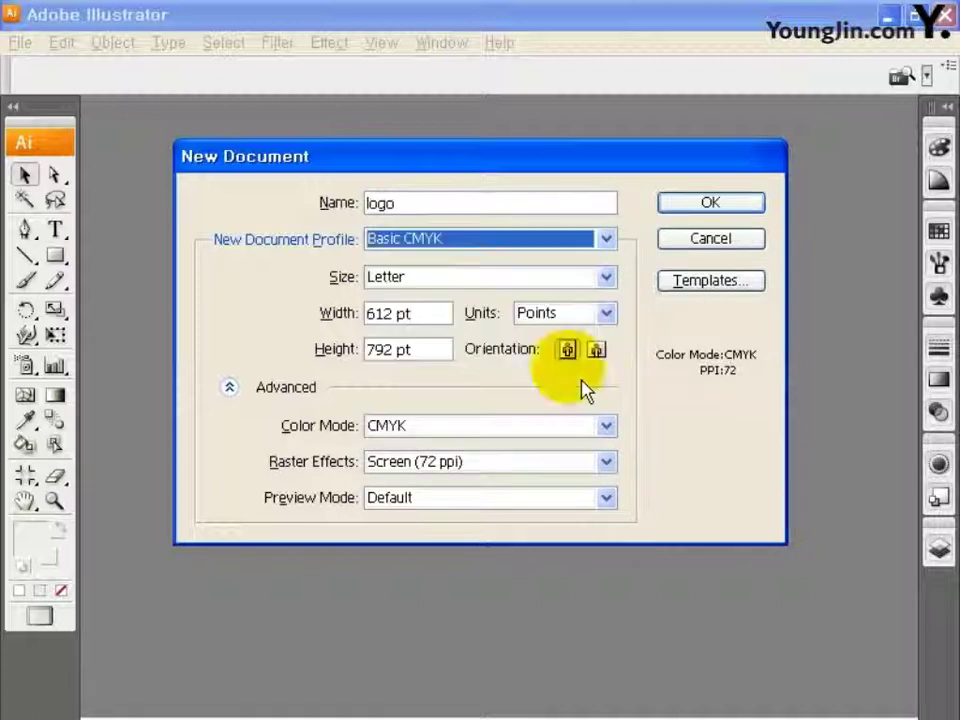
click(606, 277)
click(593, 403)
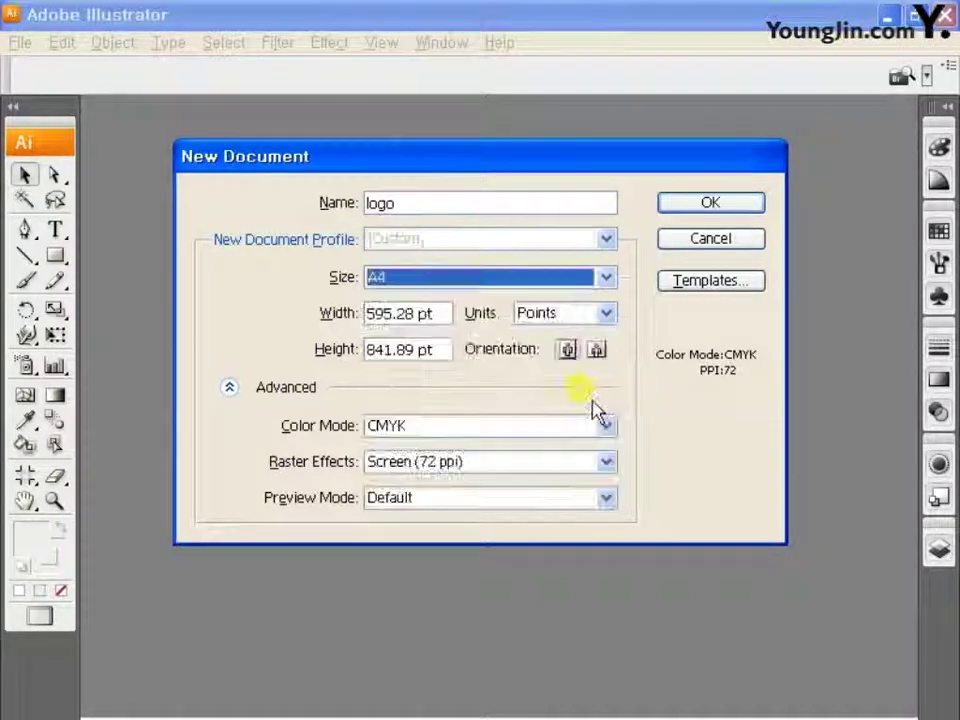
click(606, 315)
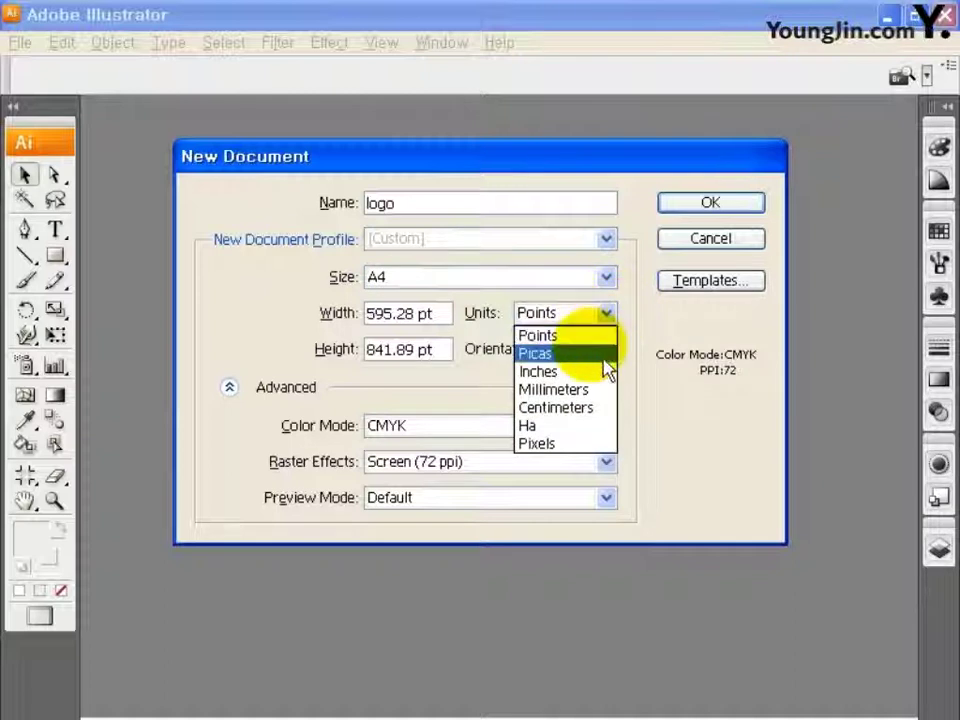
click(600, 390)
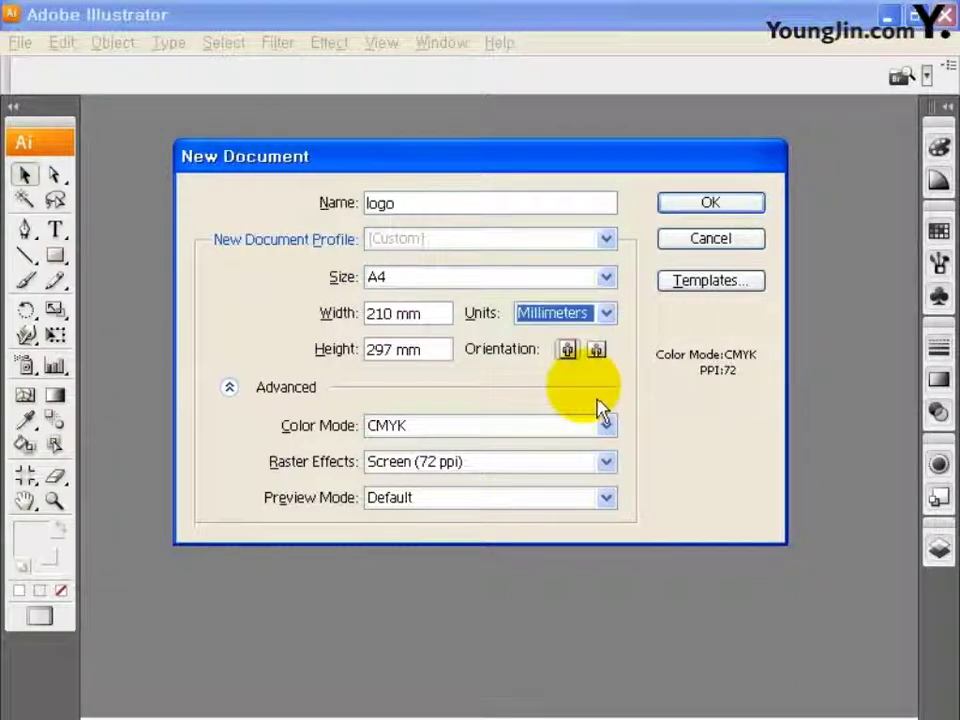
click(605, 425)
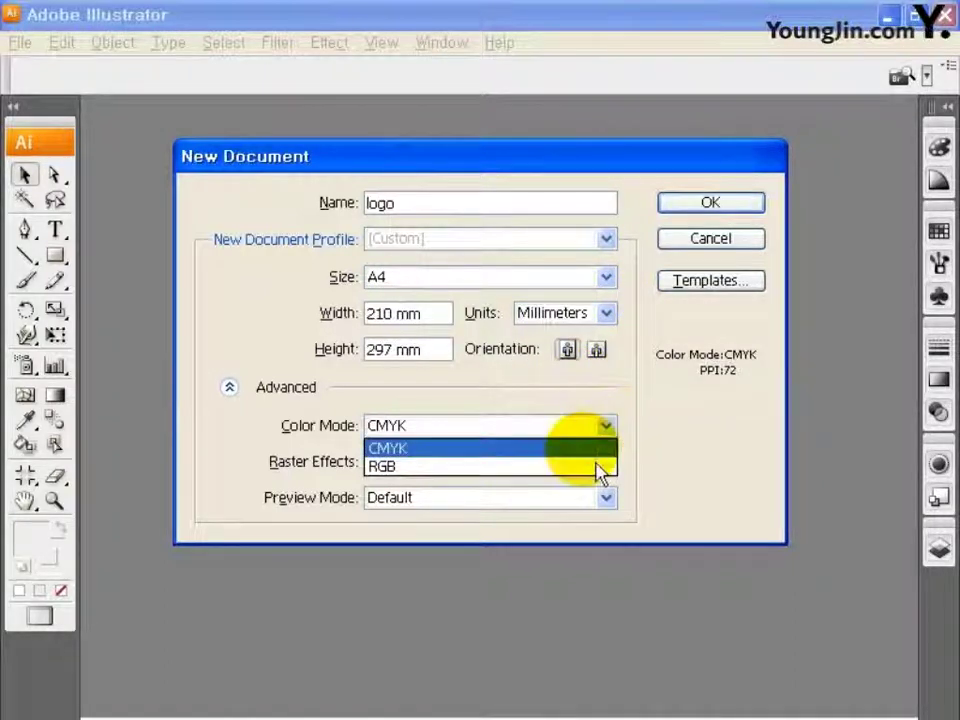
click(601, 469)
click(690, 204)
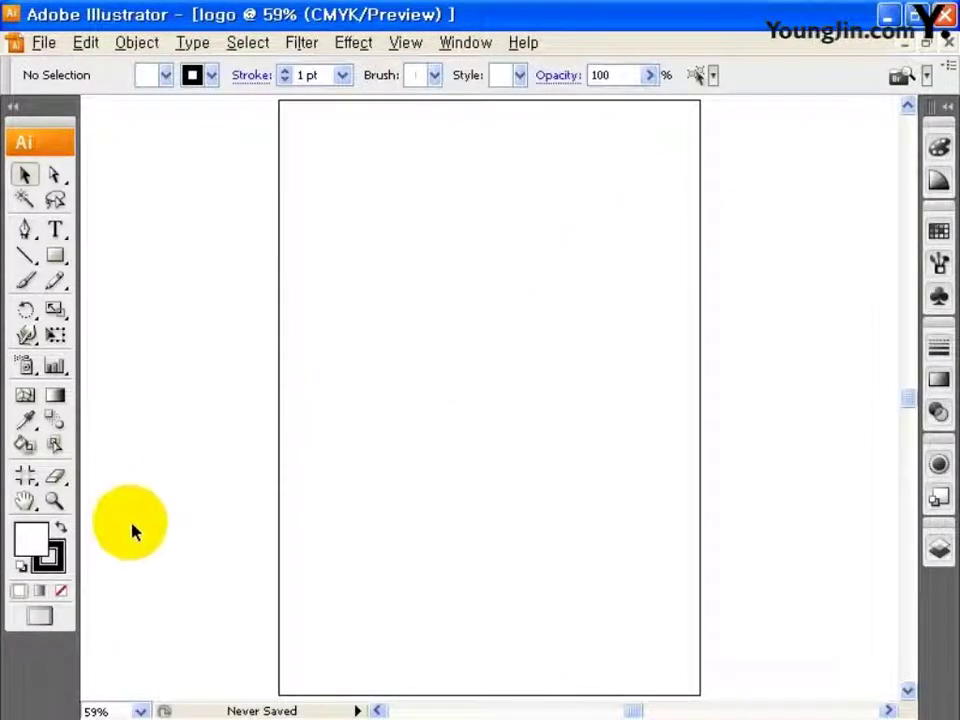
Set the stroke to none and the fill colour to light grey DFDEE0.
key(F6)
click(62, 592)
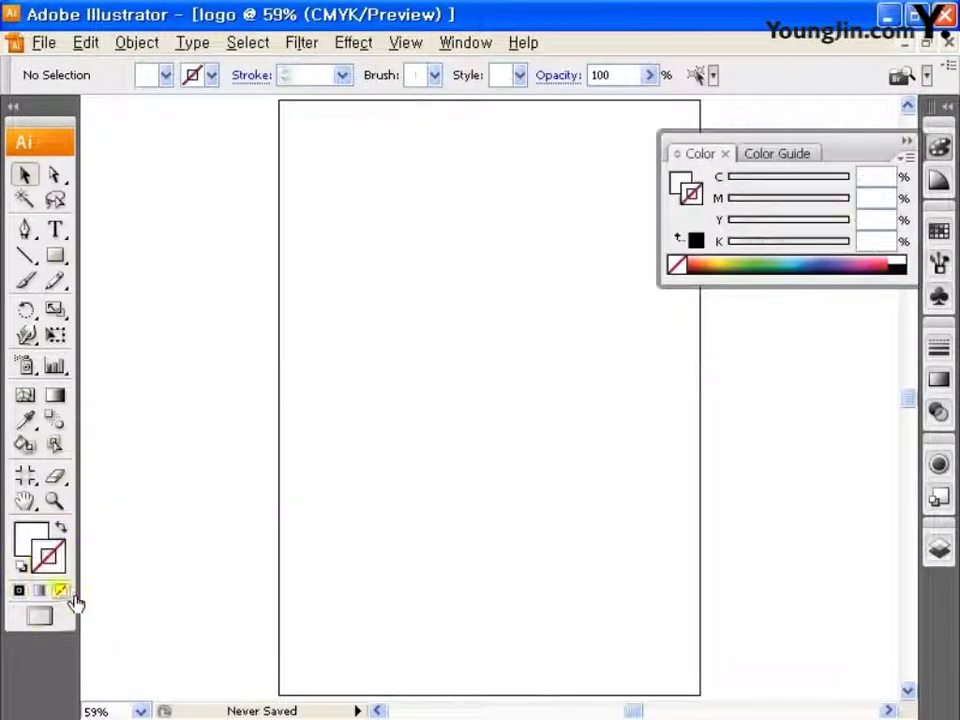
double_click(30, 538)
drag(634, 511, 626, 522)
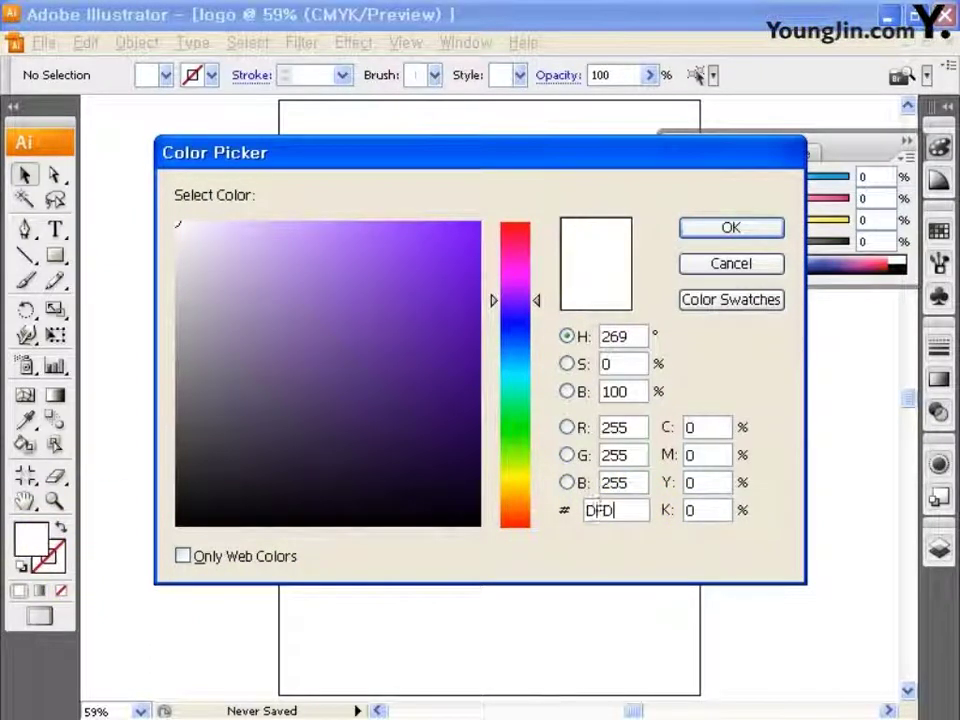
click(731, 228)
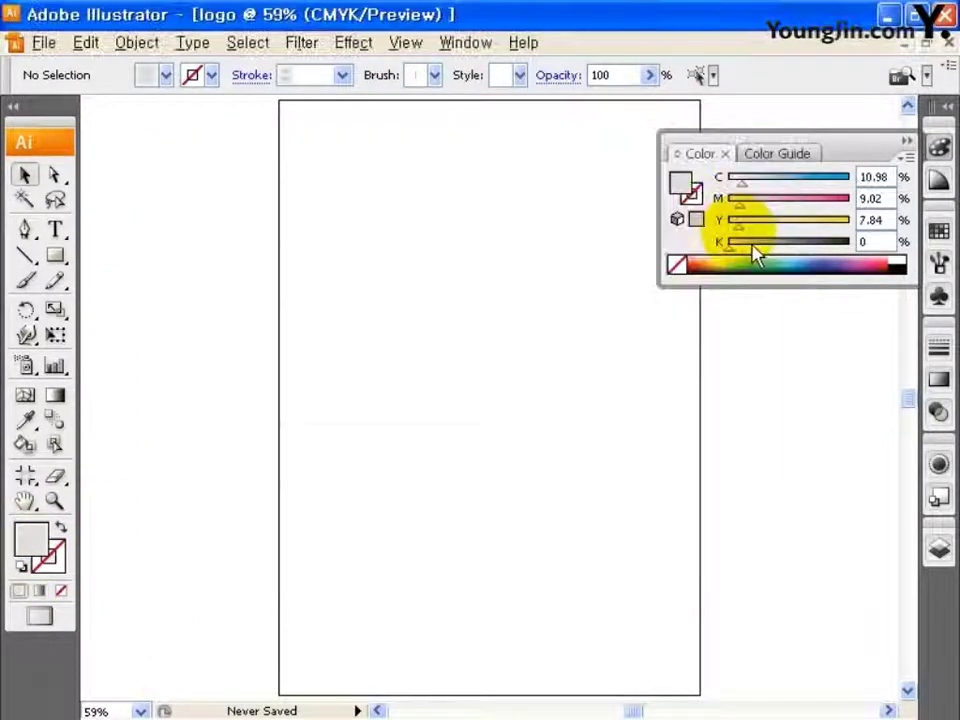
click(840, 172)
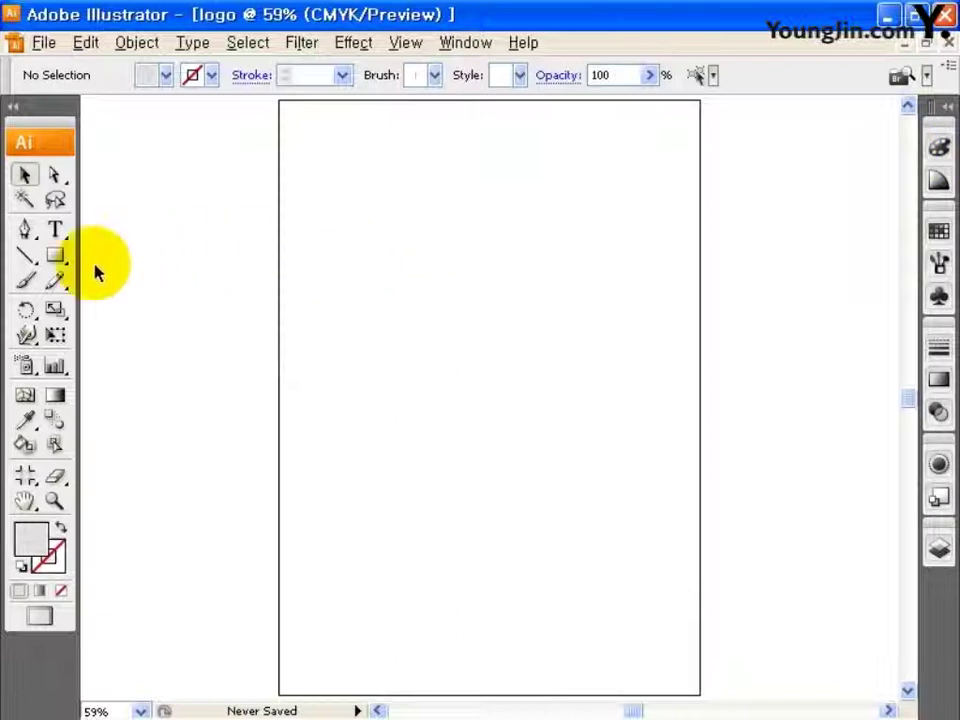
Draw a tall rectangle on the page's upper half, then shift its upper-right corner inward and down and its lower-left corner slightly right.
click(56, 256)
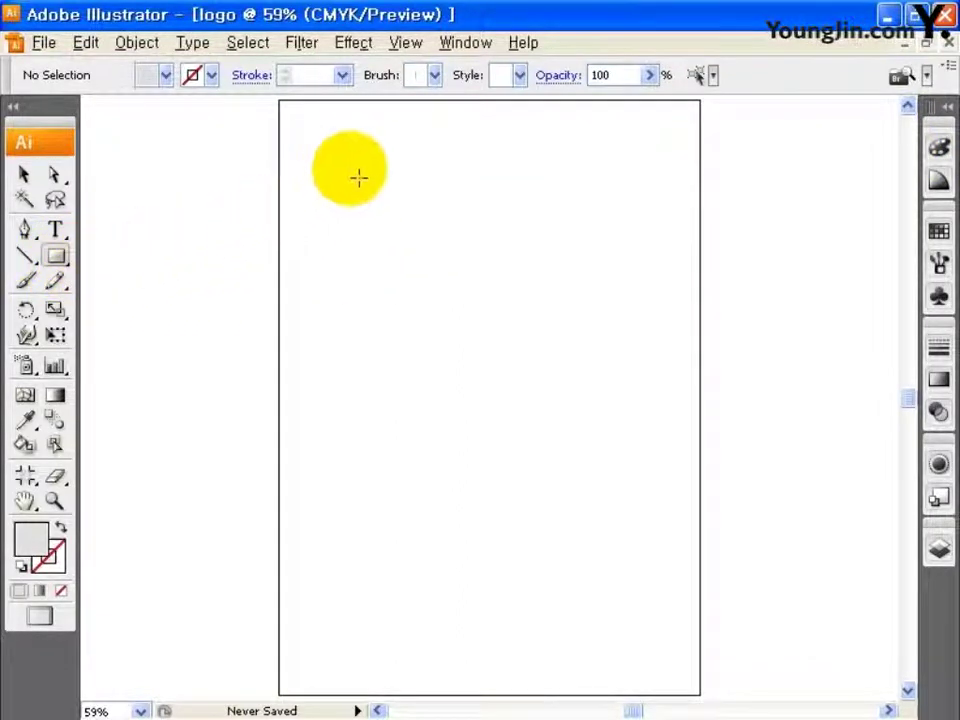
drag(352, 182, 564, 456)
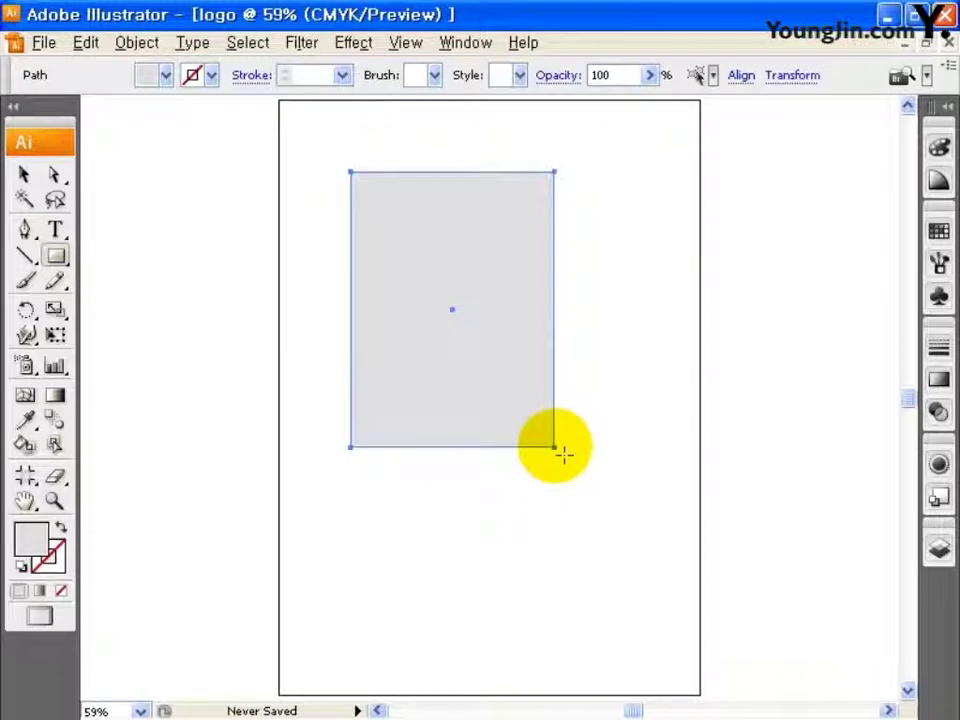
click(54, 176)
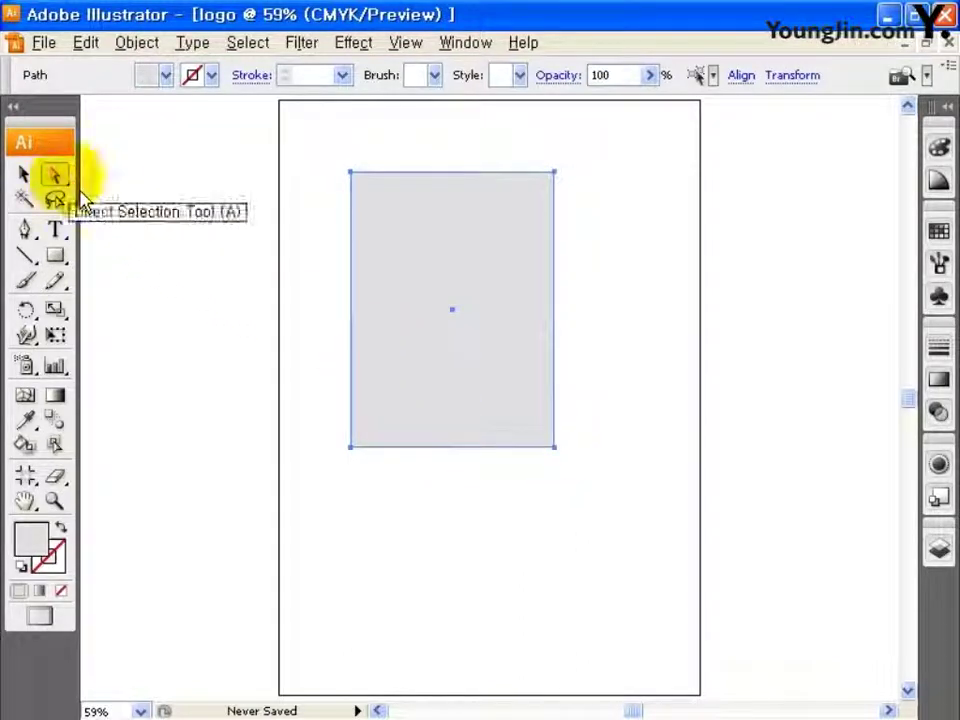
drag(578, 229, 576, 224)
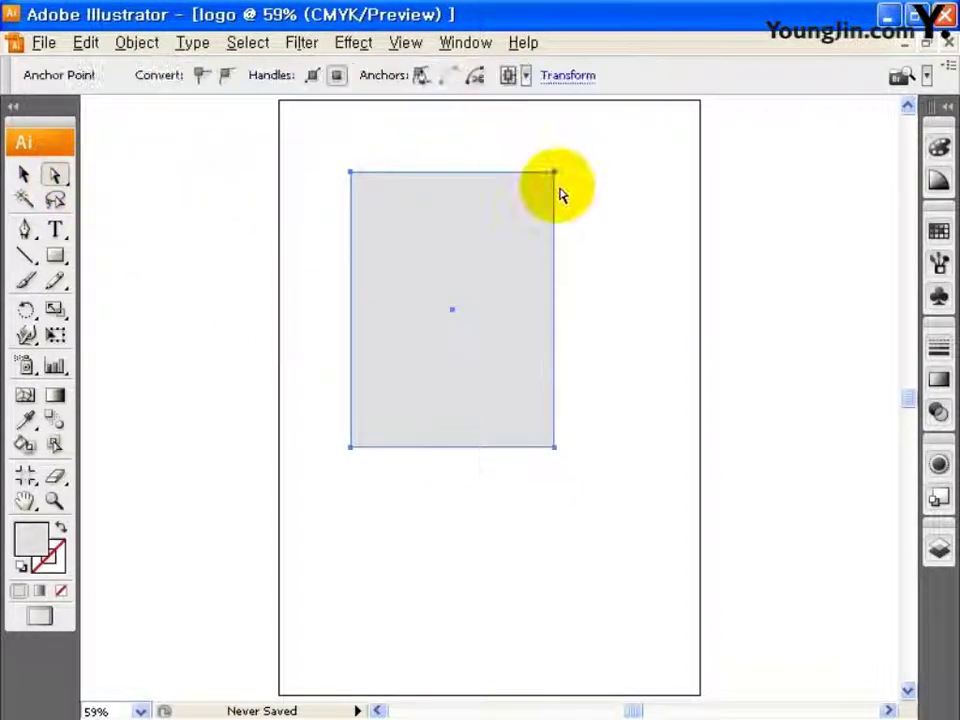
drag(557, 175, 518, 261)
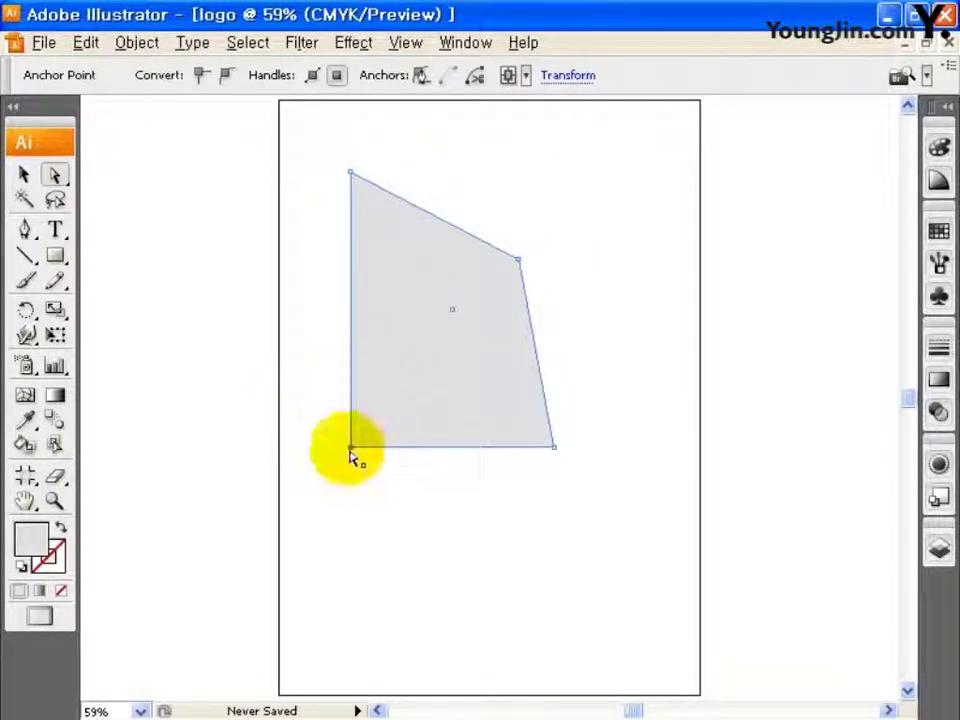
drag(365, 453, 367, 445)
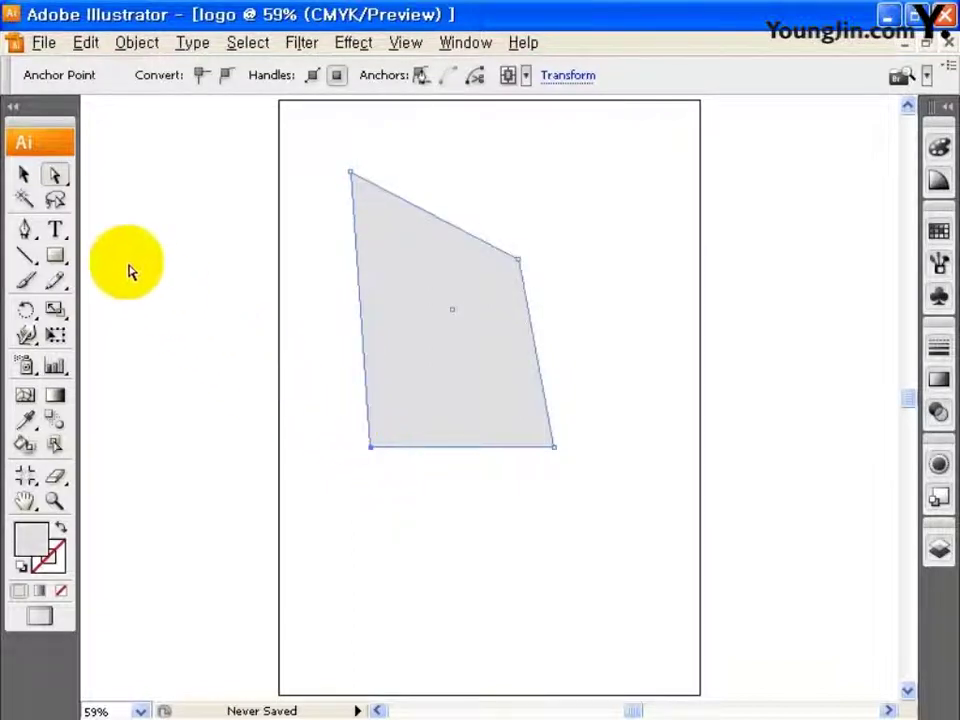
Select the whole grey shape, copy it and paste the duplicate directly in front.
click(24, 174)
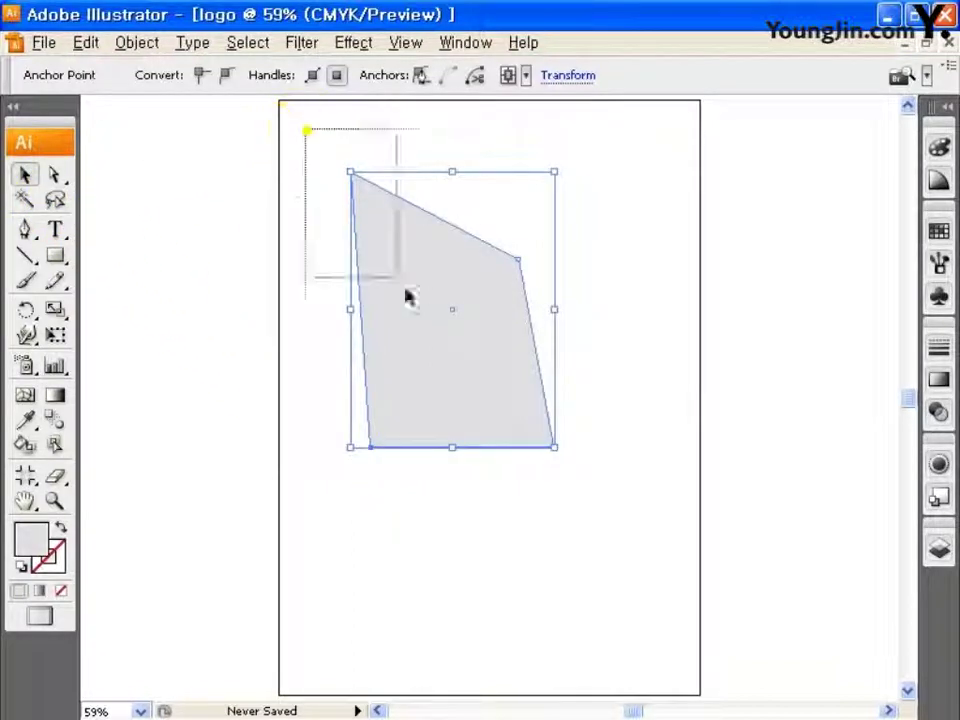
drag(410, 297, 636, 499)
click(86, 42)
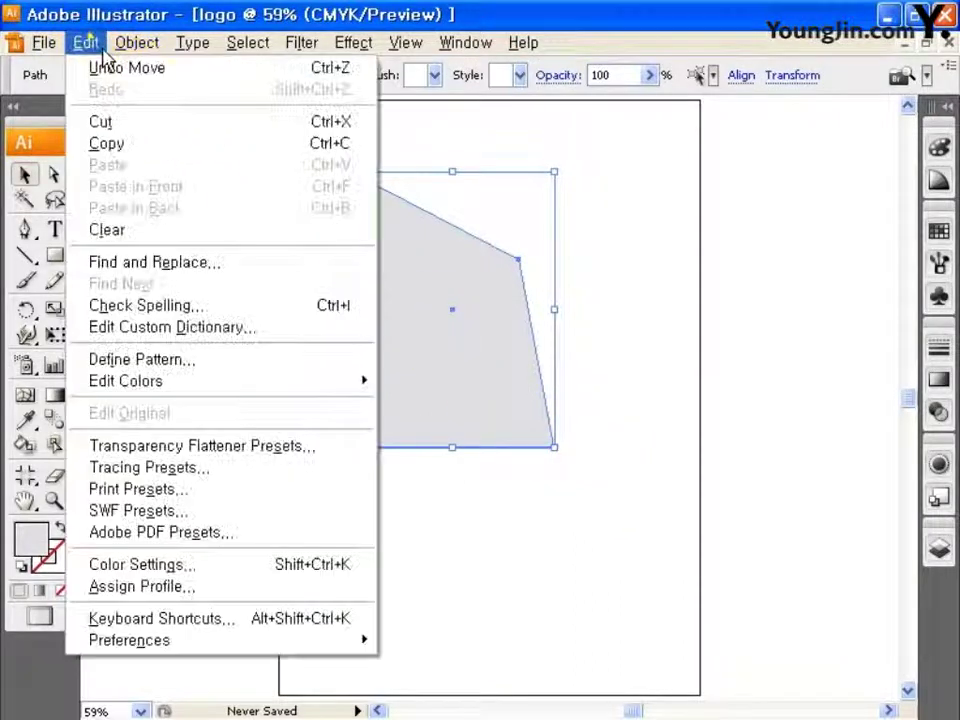
click(107, 145)
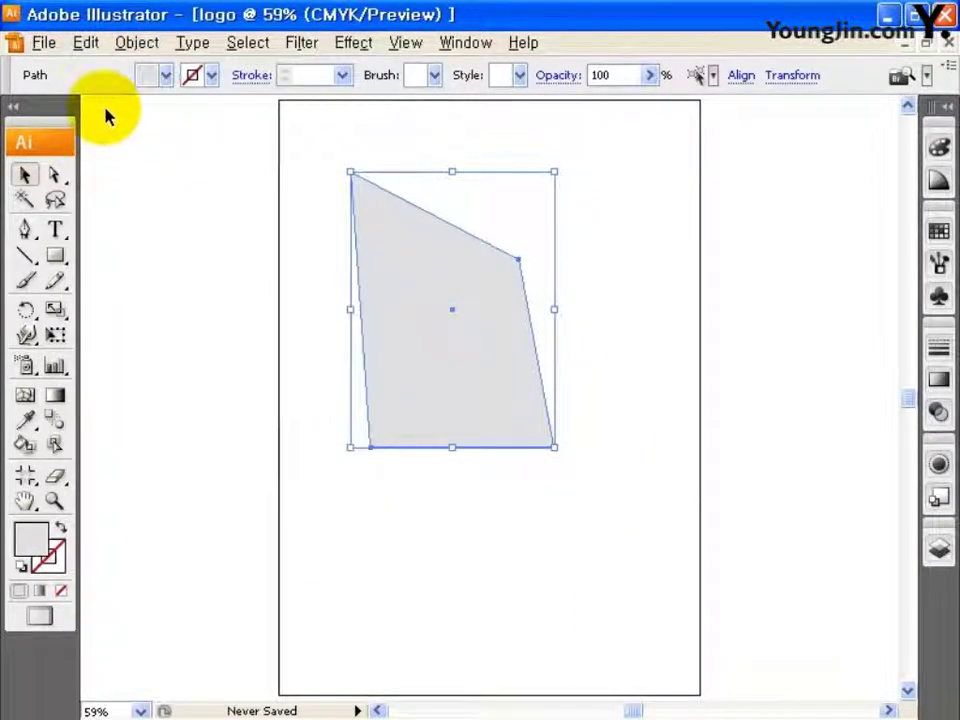
click(86, 42)
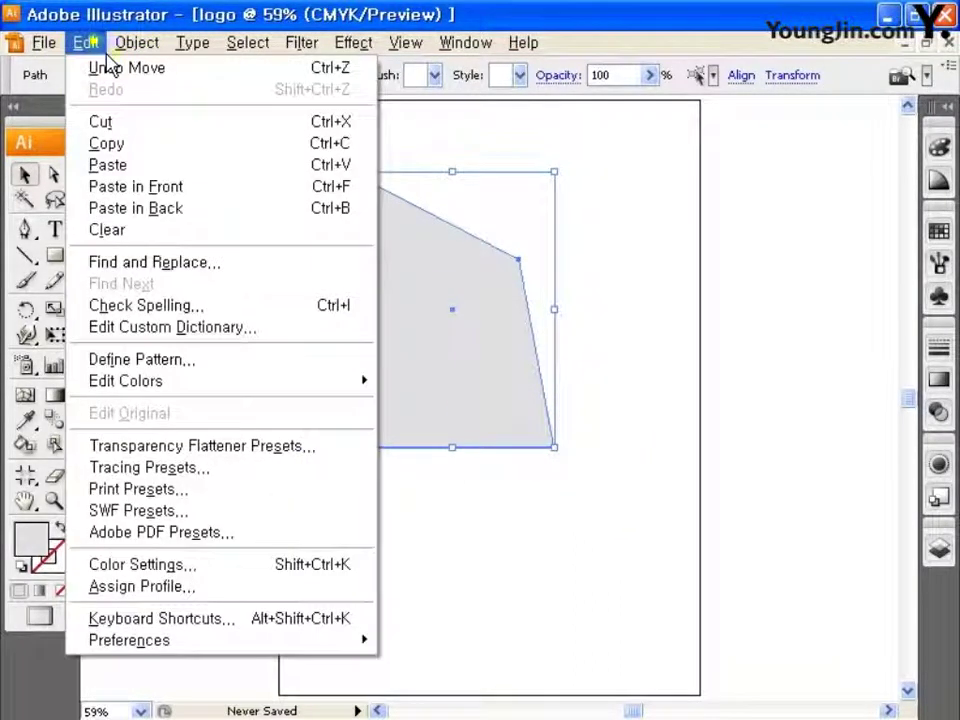
click(135, 187)
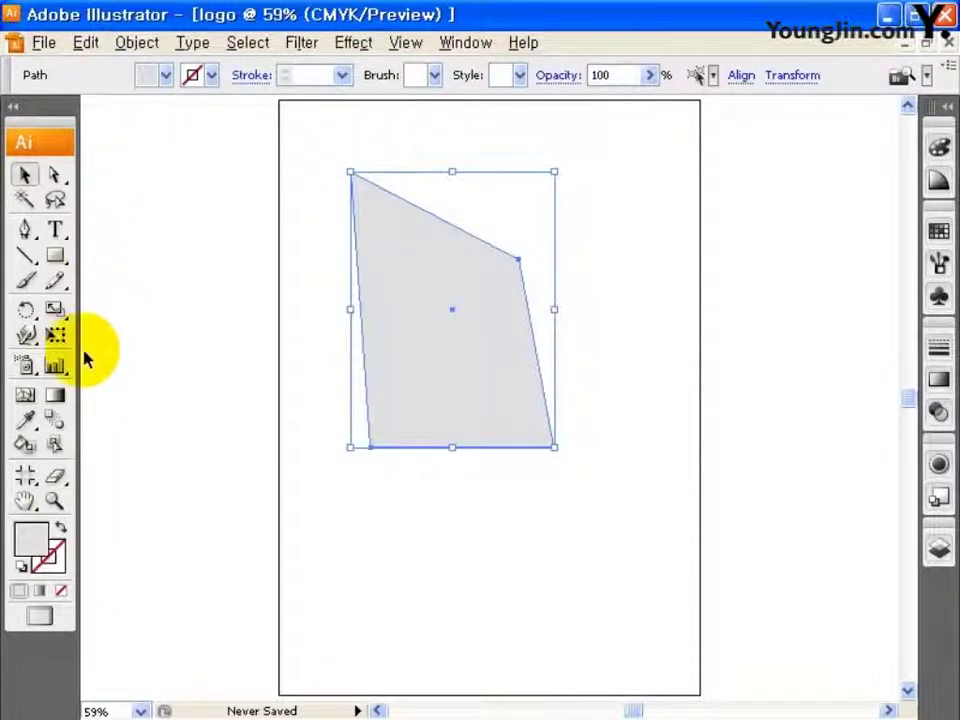
Fill the front copy with white FFFFFF and shrink it about its centre, leaving a grey border of the original around it.
double_click(34, 540)
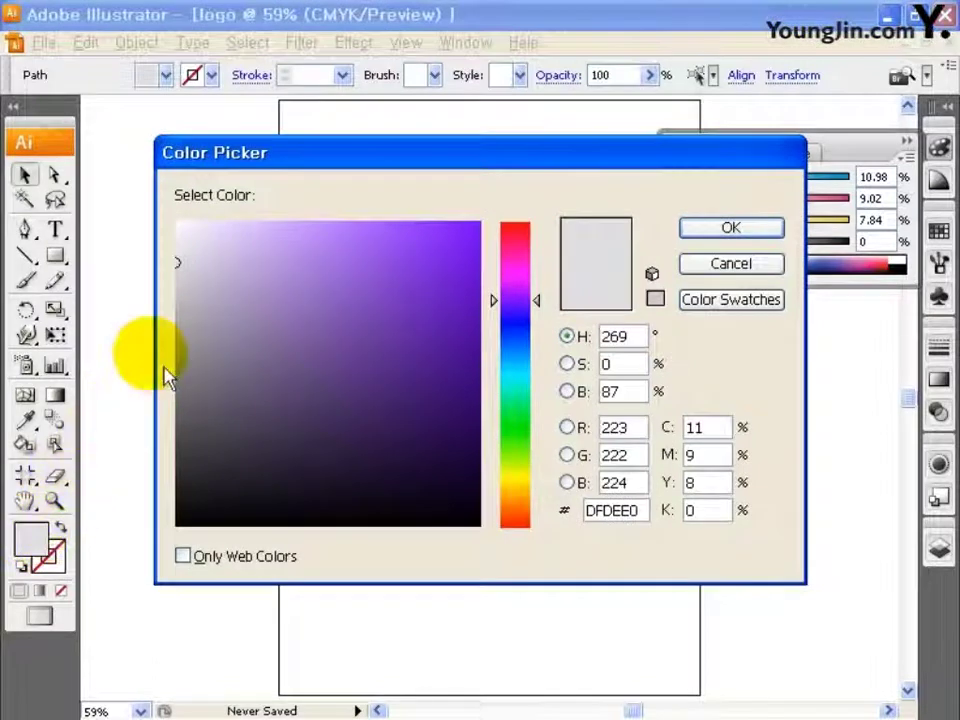
drag(200, 265, 177, 222)
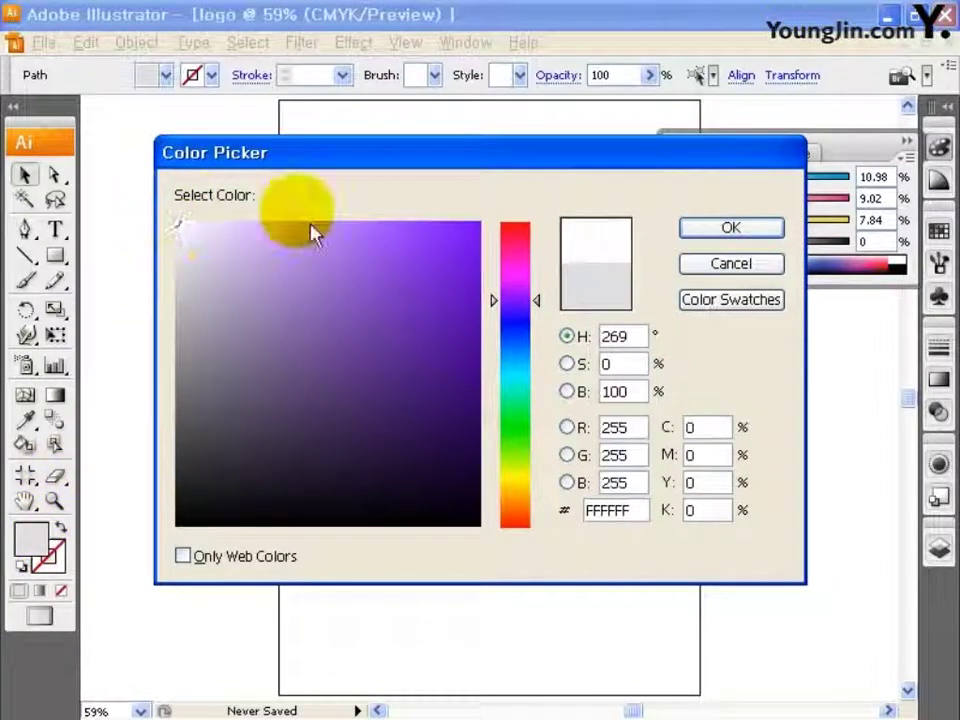
click(708, 230)
click(938, 147)
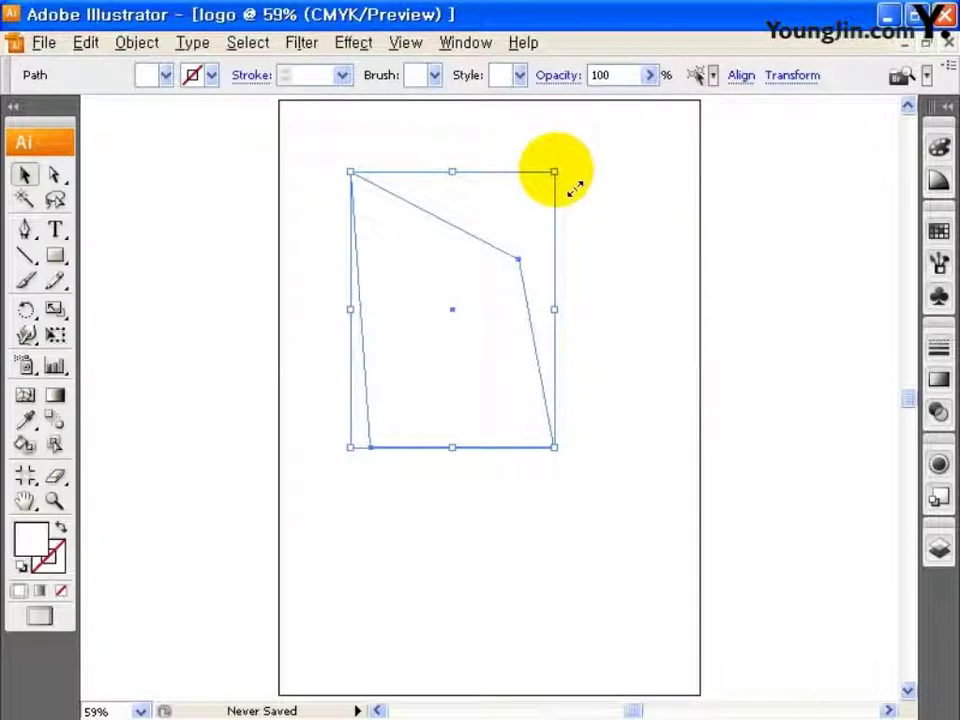
drag(575, 189, 568, 203)
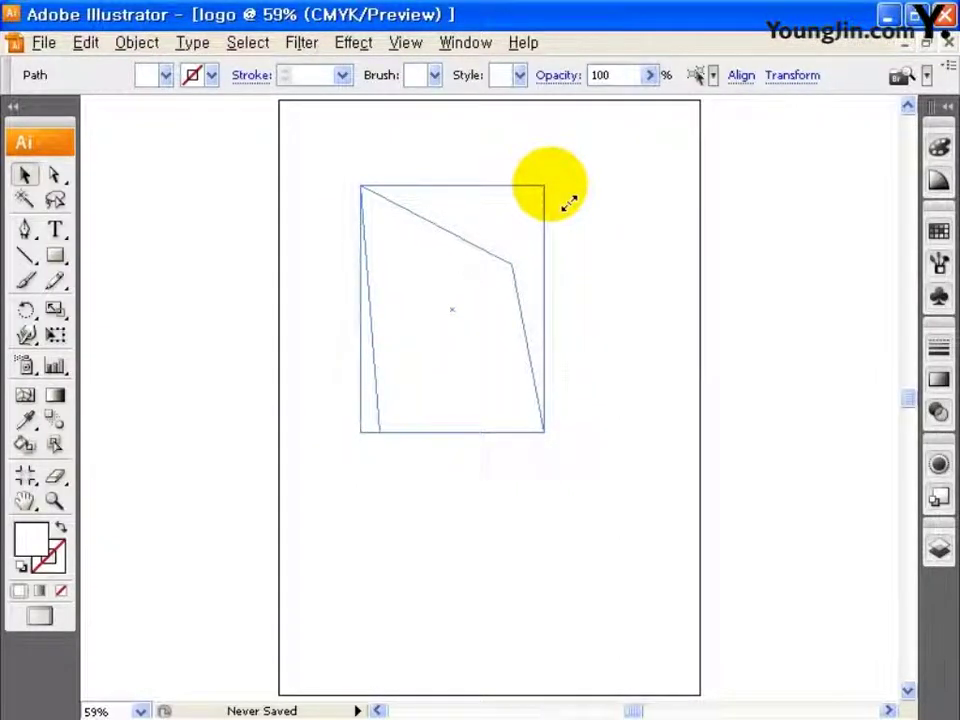
mouse_move(568, 203)
mouse_down()
mouse_move(552, 189)
mouse_move(568, 201)
mouse_up()
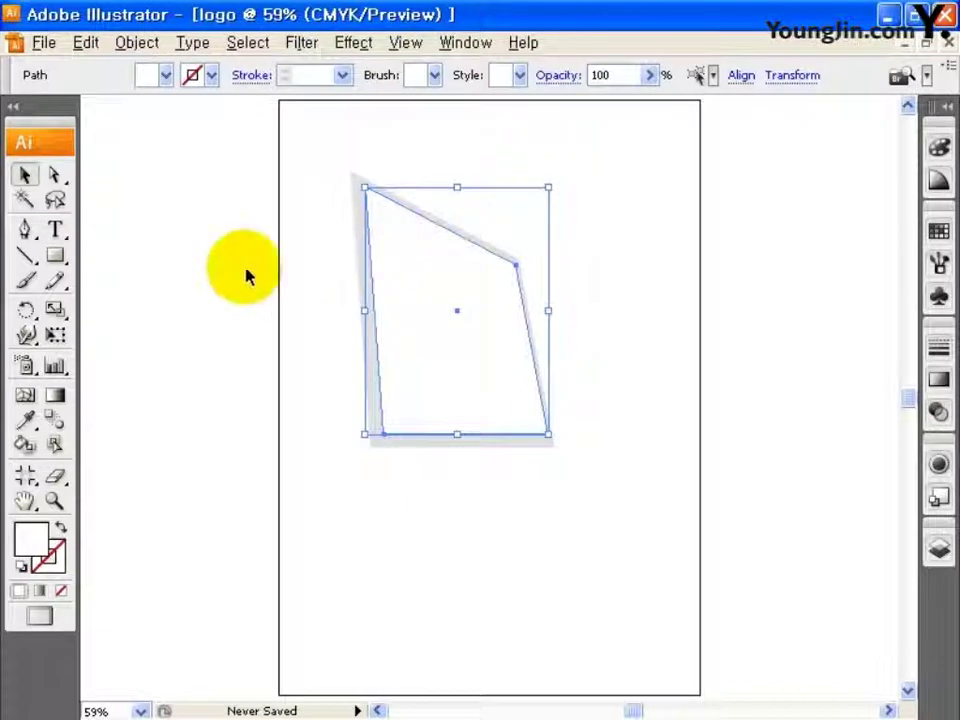
Draw a narrow vertical rectangle just left of the monitor frame and fill it with mid grey, about C 39, M 31, Y 31, K 0.
click(56, 256)
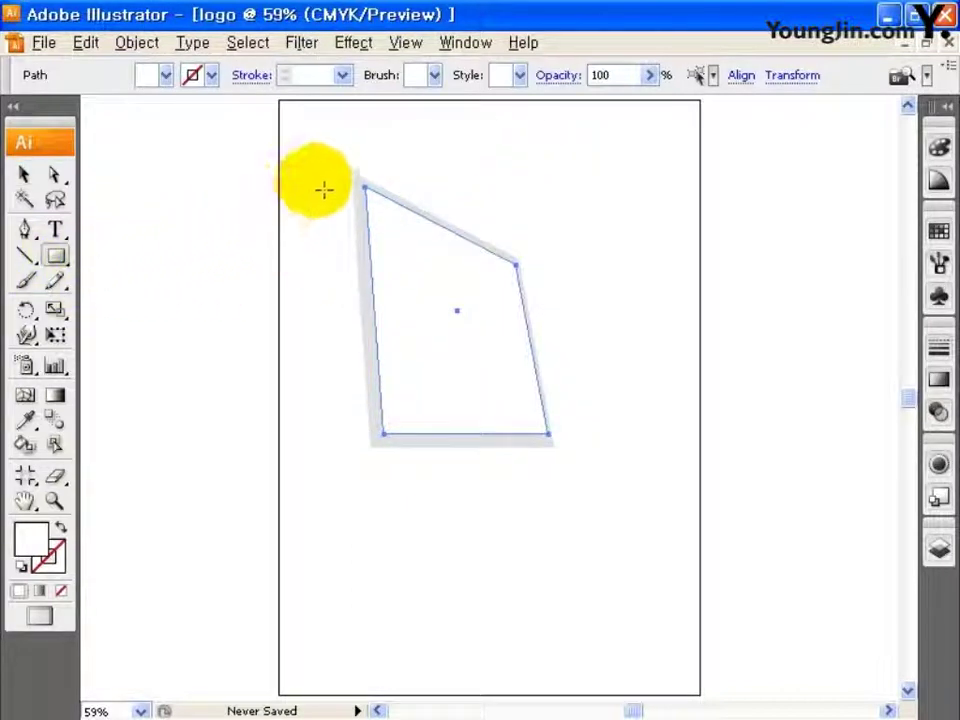
drag(322, 182, 344, 456)
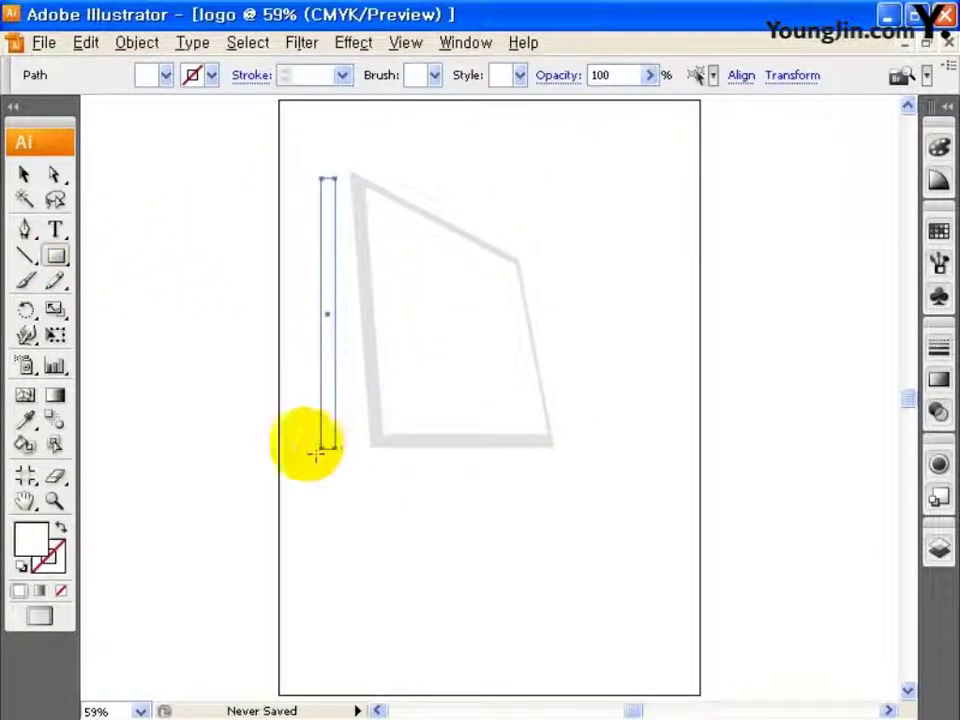
double_click(31, 540)
drag(638, 510, 564, 540)
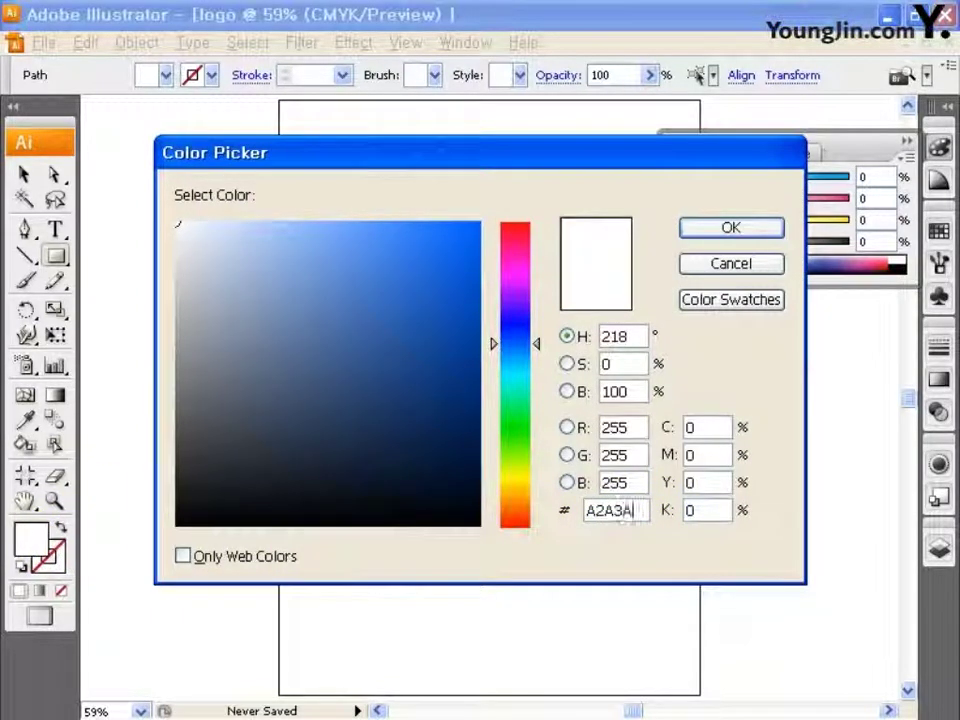
key(Tab)
click(731, 228)
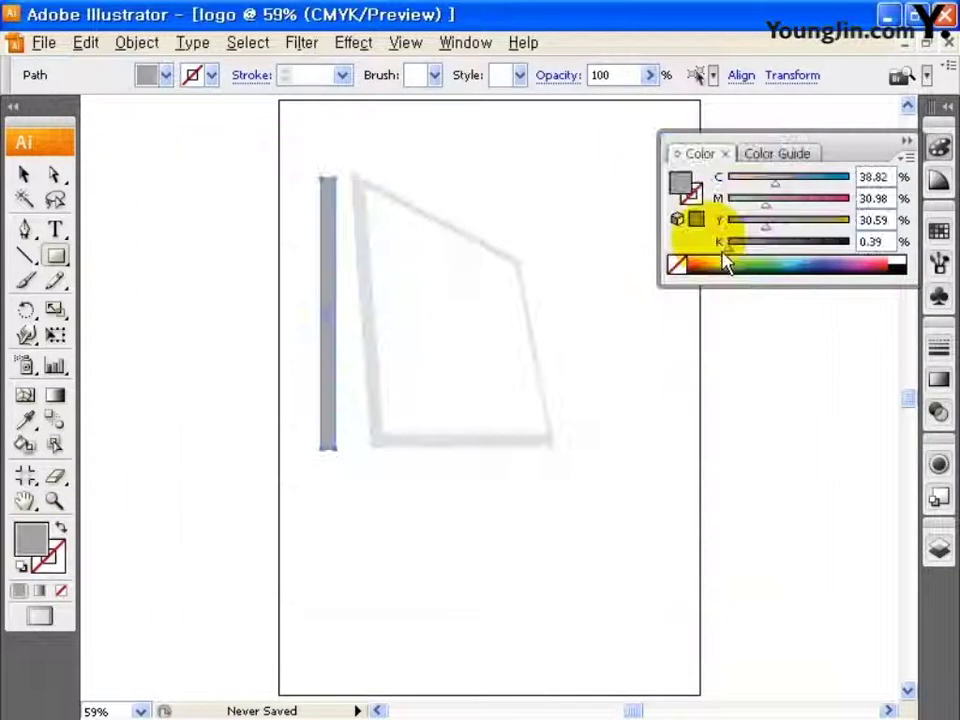
click(938, 147)
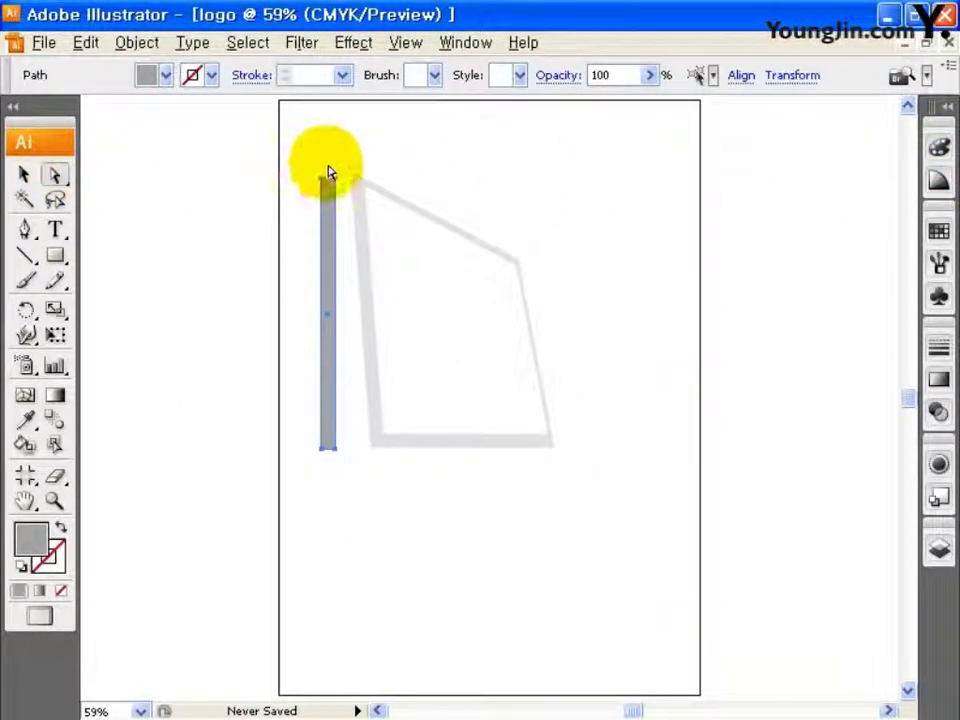
Reshape the narrow grey rectangle by its corners into a slanted side face flush against the monitor frame's left edge.
drag(336, 180, 351, 183)
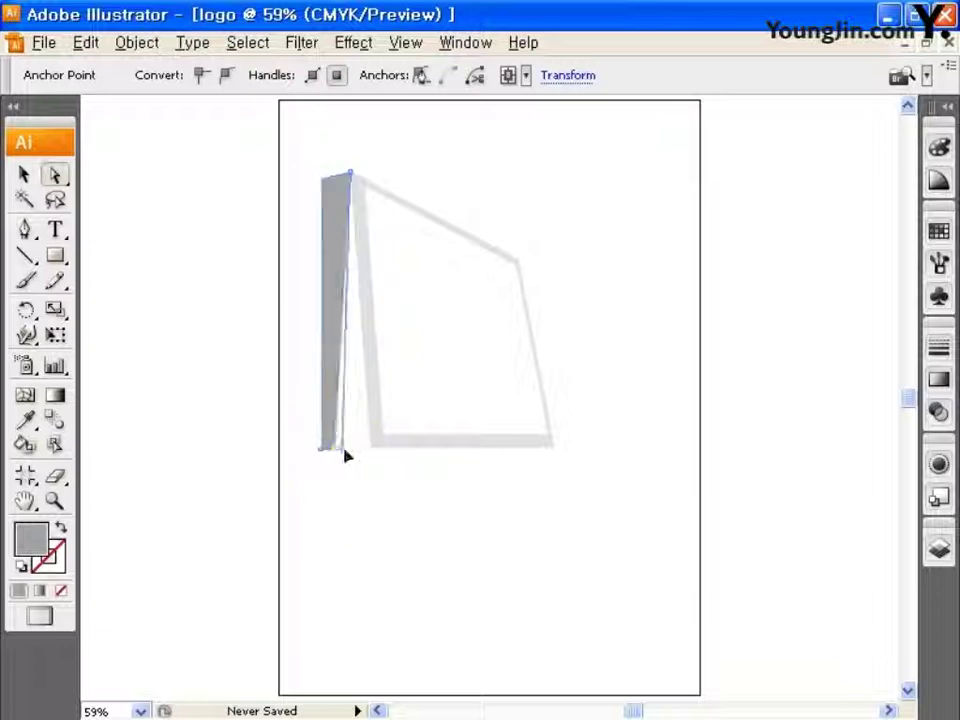
mouse_move(345, 452)
mouse_down()
mouse_move(369, 454)
mouse_move(352, 448)
mouse_up()
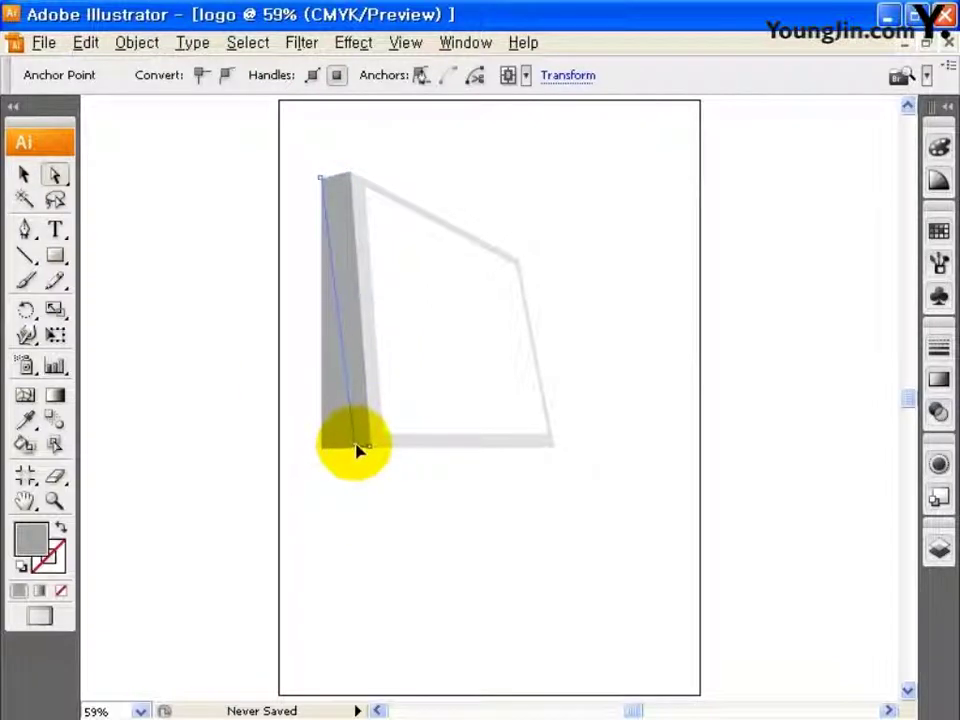
drag(321, 186, 343, 188)
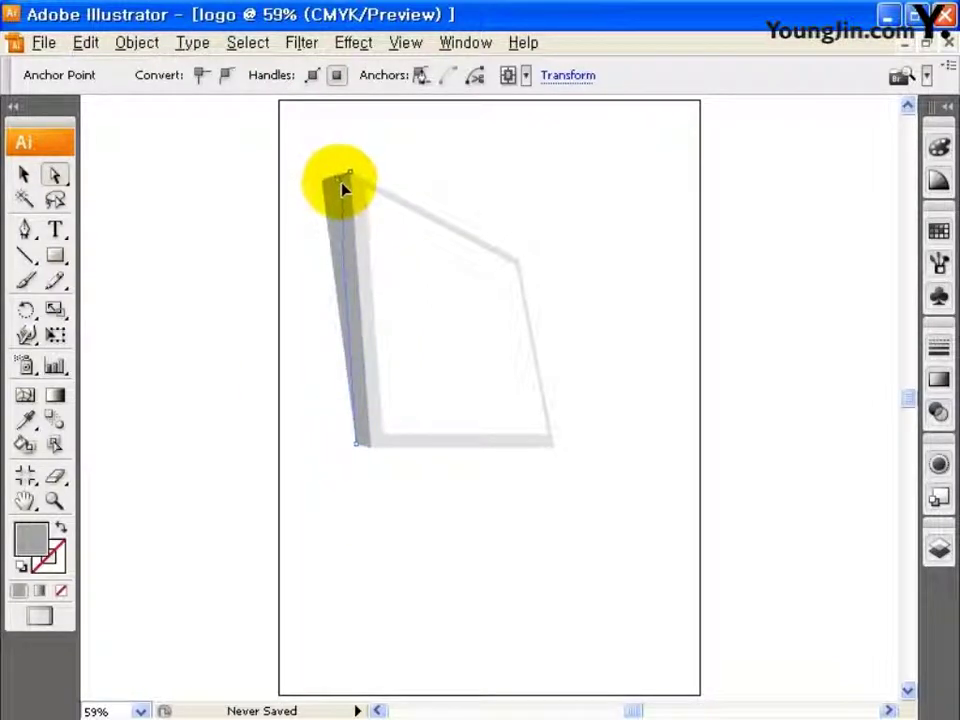
Draw a wide, flat rectangle just below the monitor and fill it with the frame's light grey using the Eyedropper.
click(55, 255)
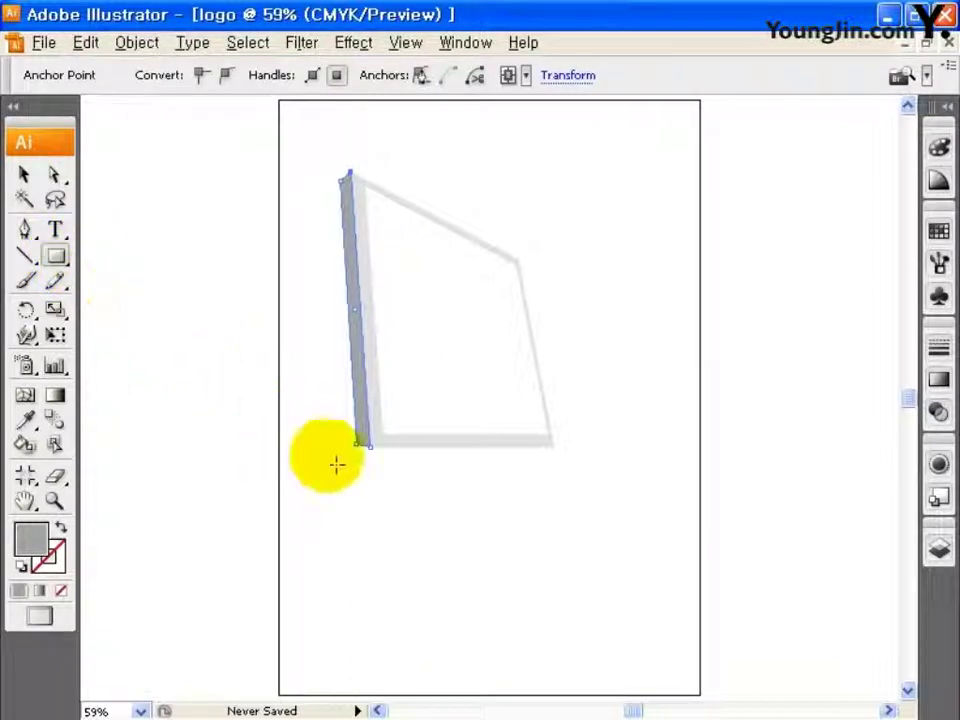
drag(357, 476, 540, 517)
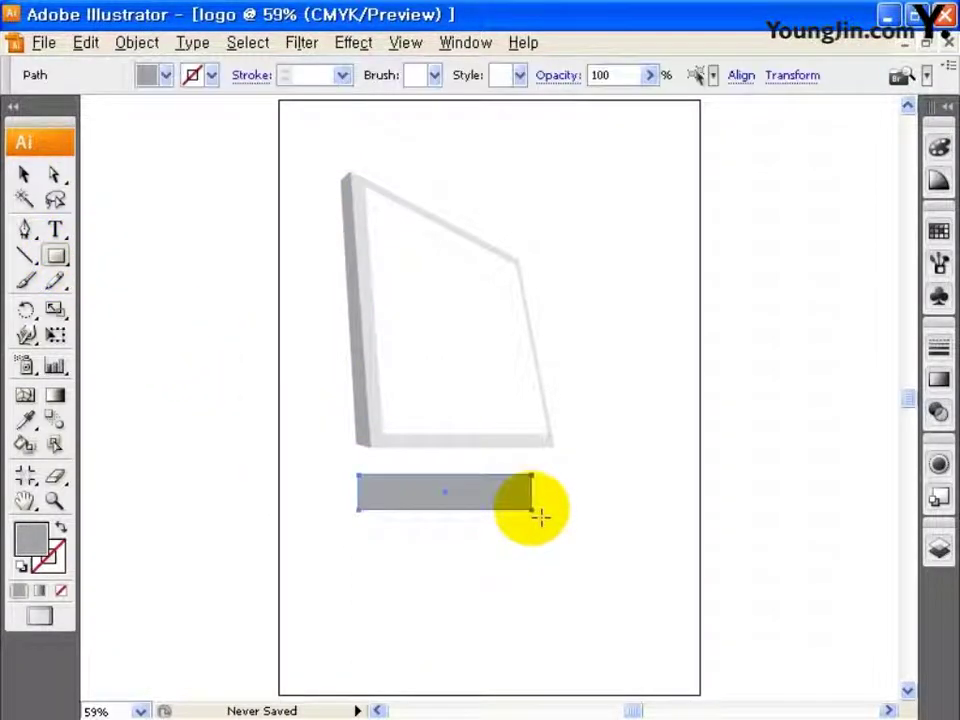
click(25, 420)
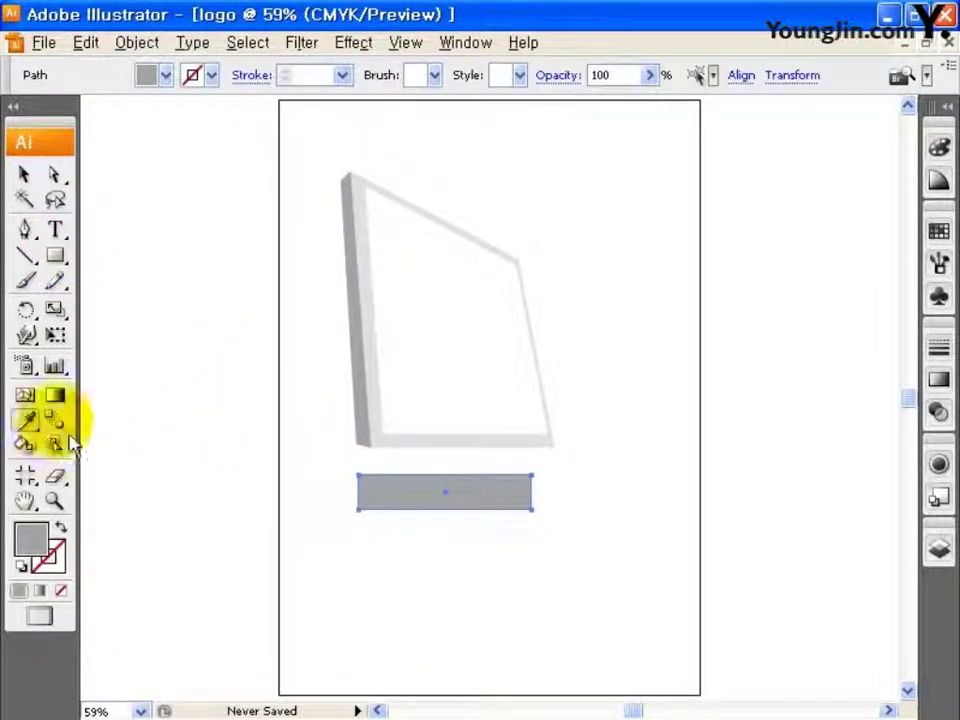
click(376, 370)
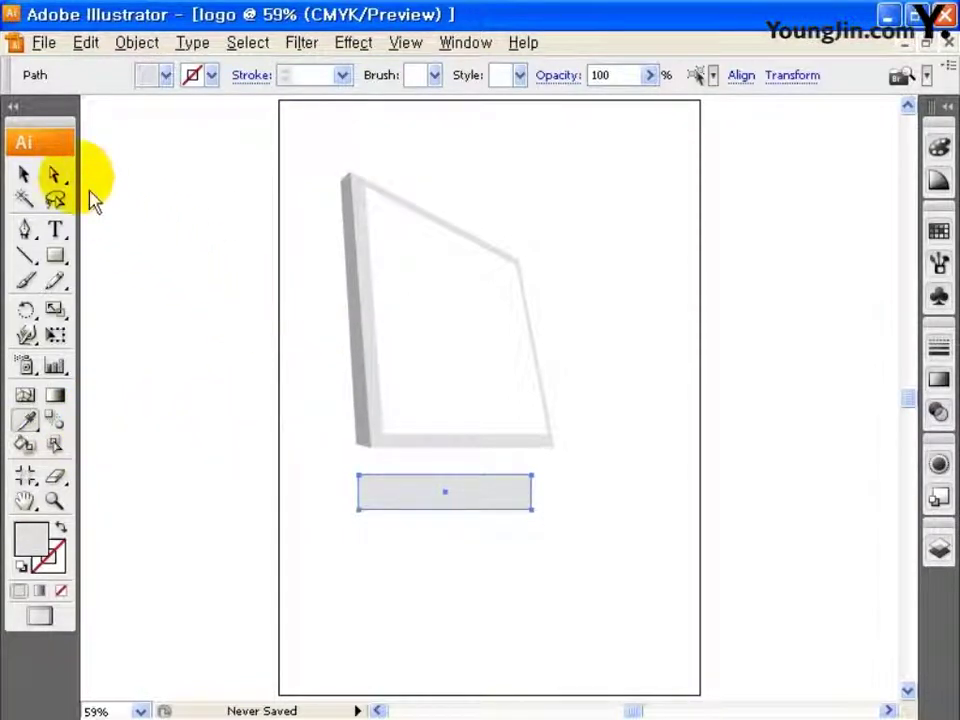
Move the light grey rectangle's two left corners and its upper-right corner to form a flat, diamond-shaped top for the base.
click(58, 177)
click(359, 477)
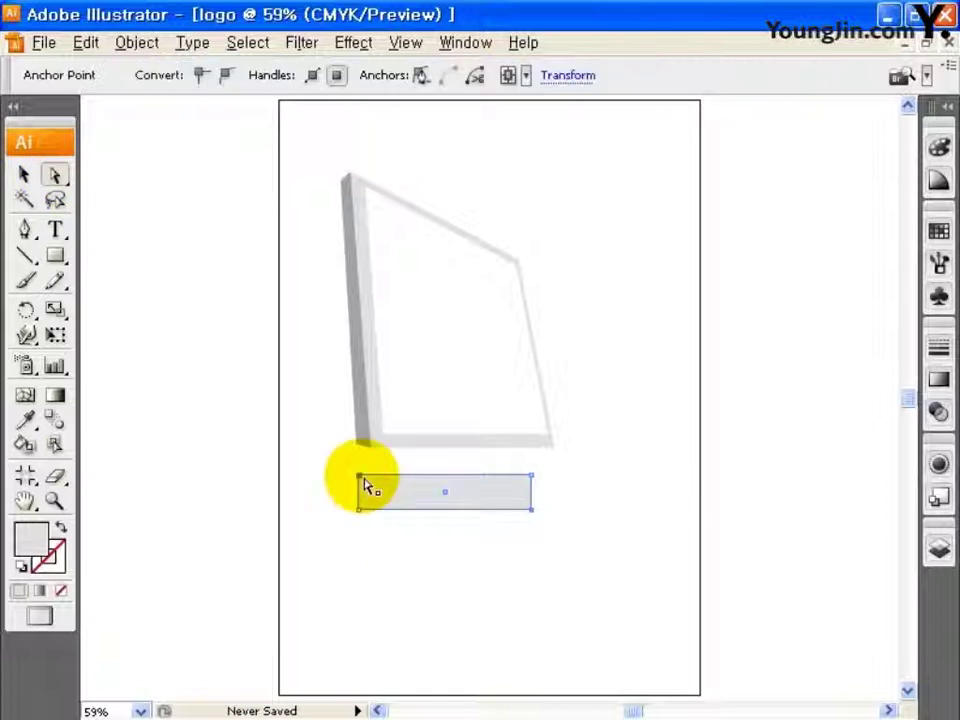
click(359, 500)
drag(335, 510, 428, 516)
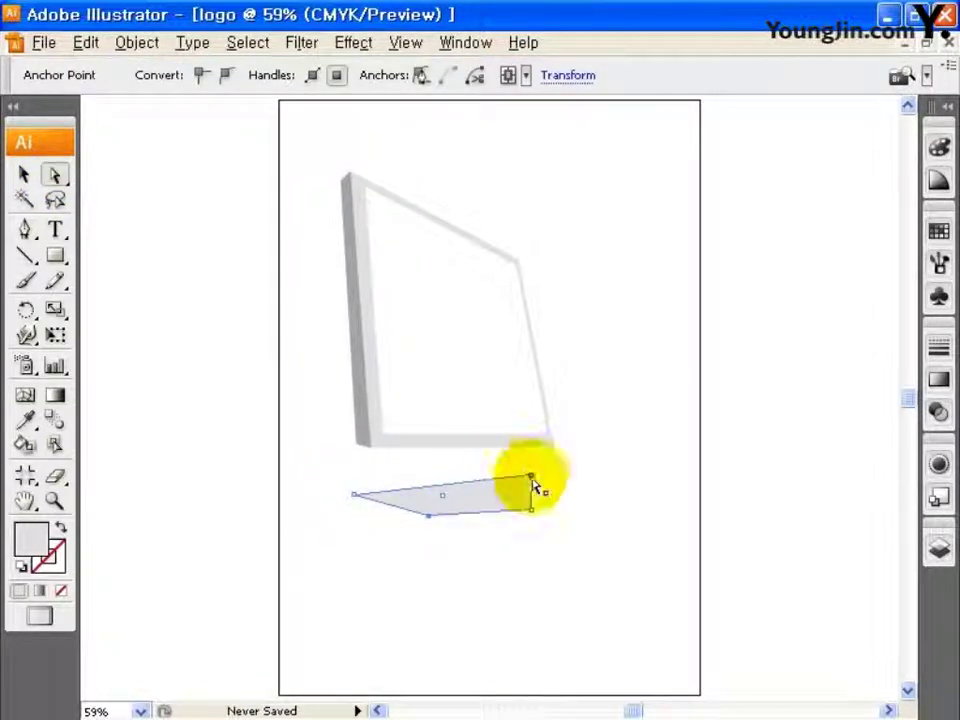
drag(534, 486, 436, 486)
Draw a small rectangle below the left half of the base and sample the monitor side's mid grey as its fill.
click(55, 255)
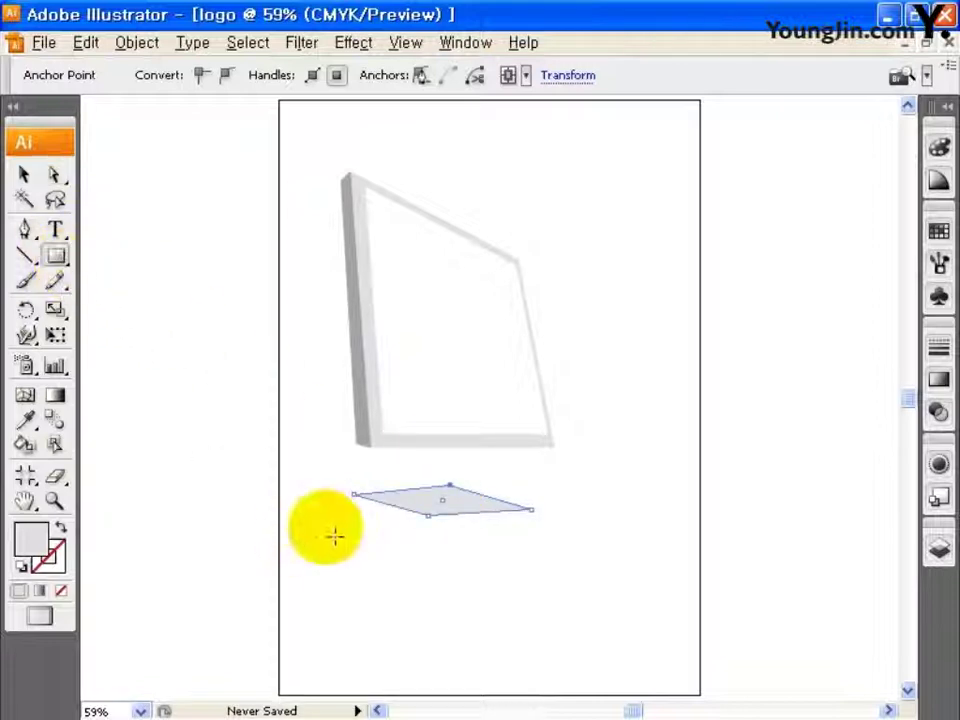
drag(343, 521, 431, 565)
click(26, 420)
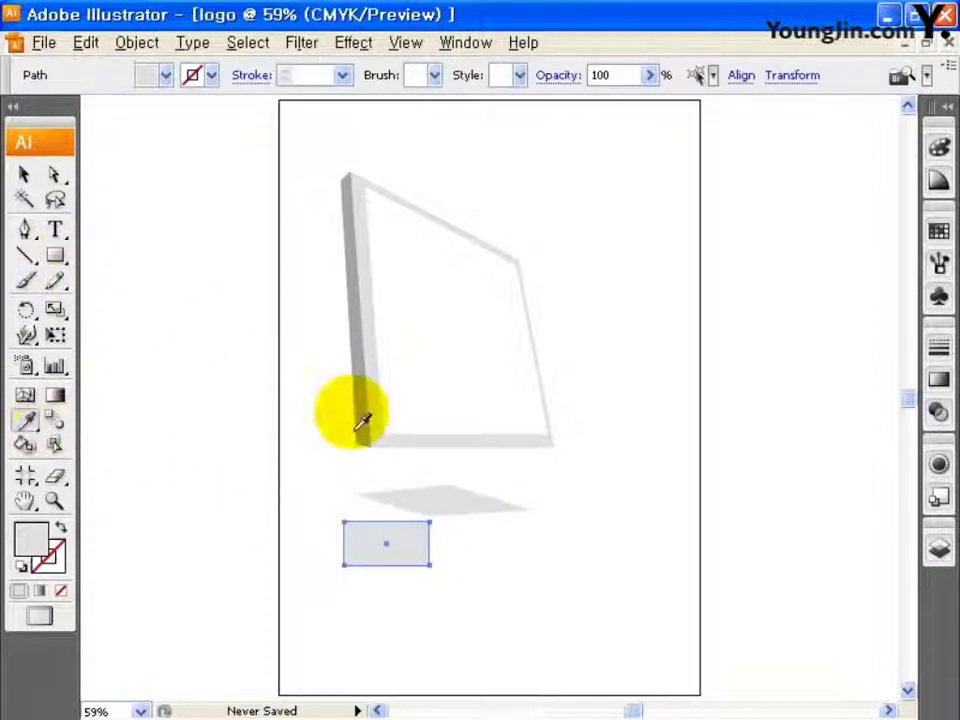
click(366, 420)
Reshape the mid grey rectangle by its corners into the base's left side face, aligned with the top's lower-left edge.
click(55, 175)
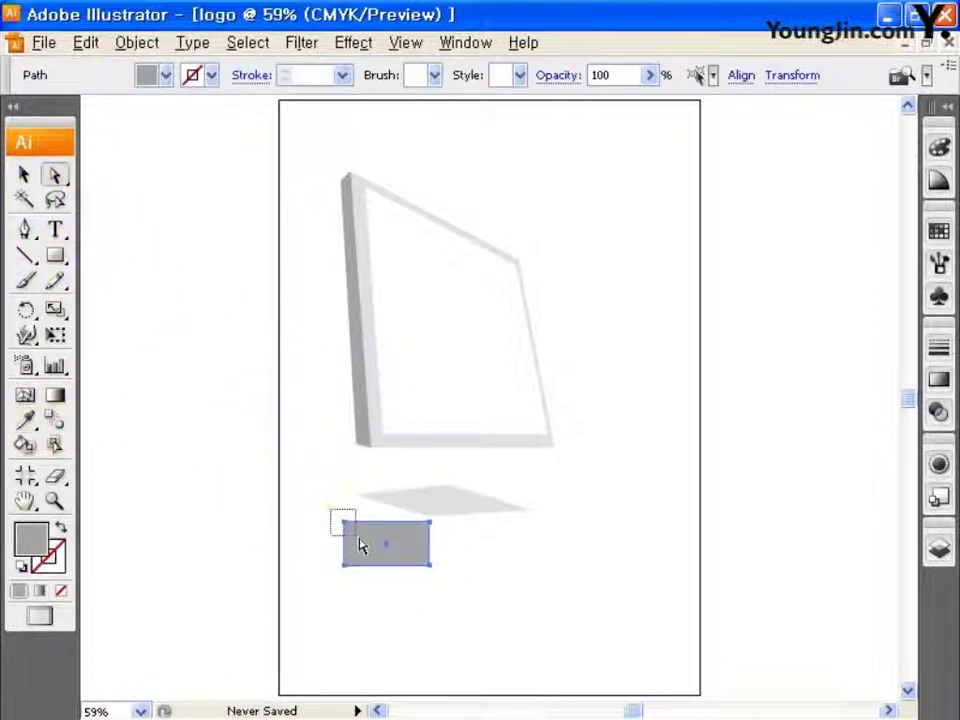
drag(343, 521, 353, 494)
click(432, 523)
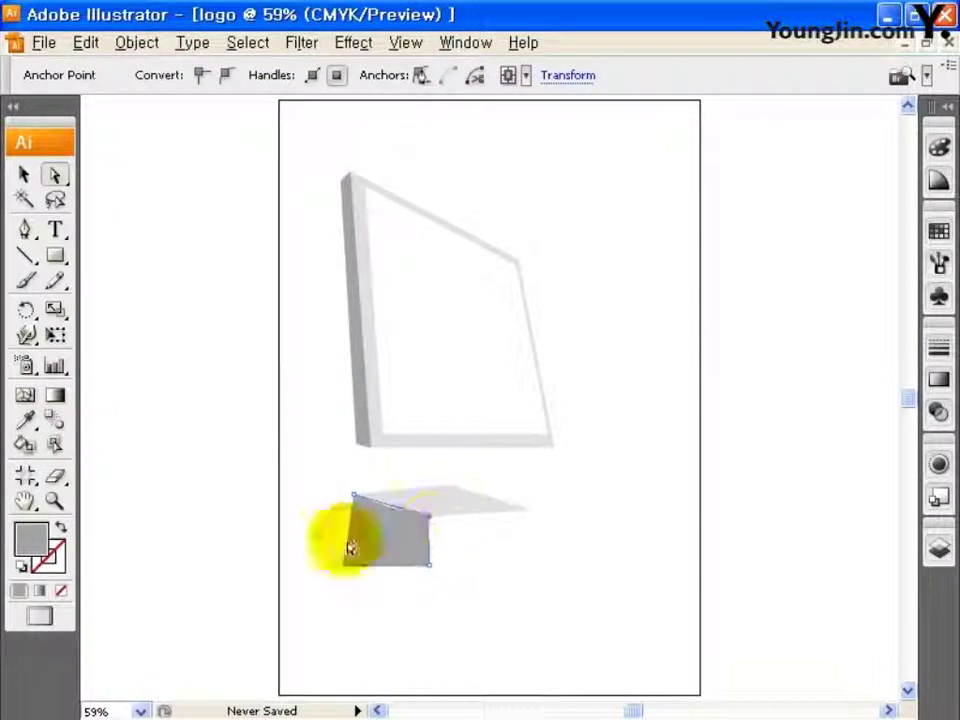
drag(345, 562, 345, 521)
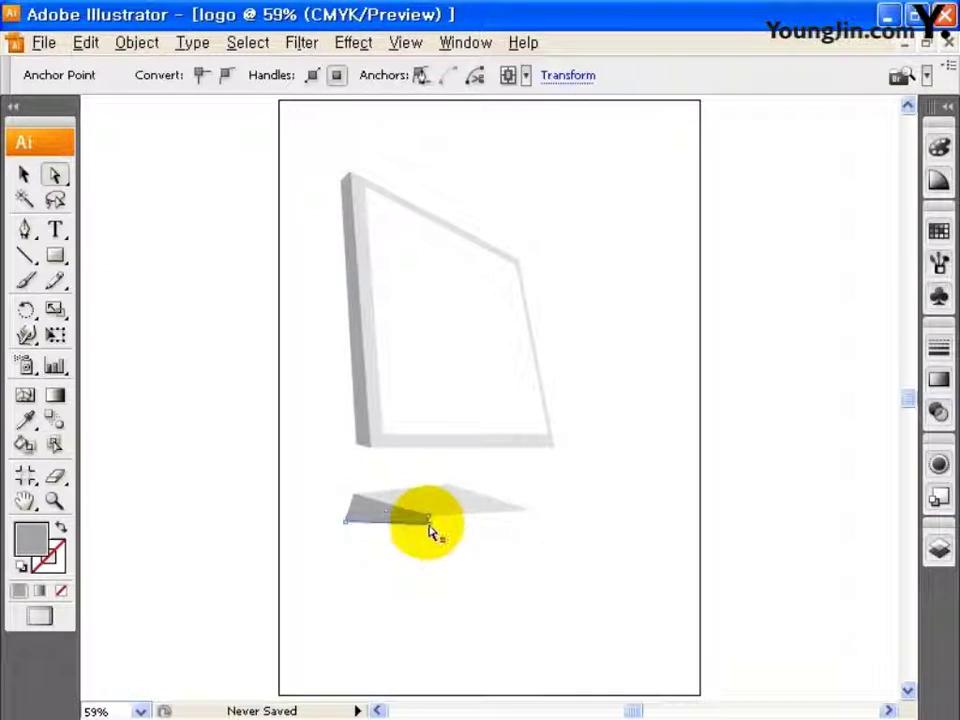
Draw a thin horizontal rectangle below the base's right half and fill it dark grey, about C 58, M 50, Y 48, K 16.
click(55, 255)
drag(435, 555, 558, 566)
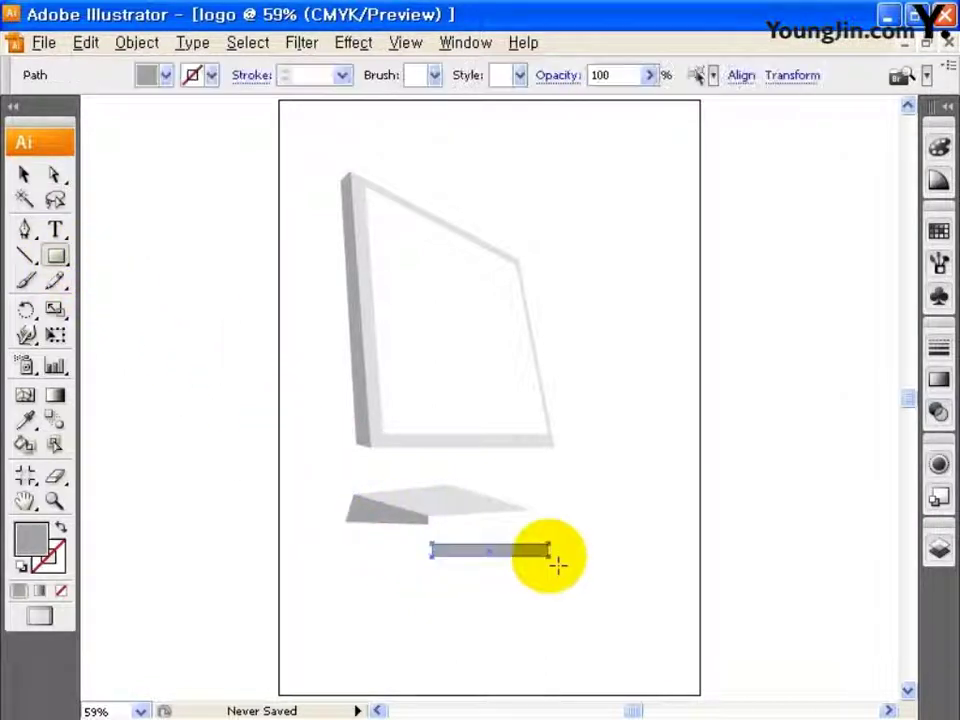
double_click(31, 538)
drag(642, 511, 552, 525)
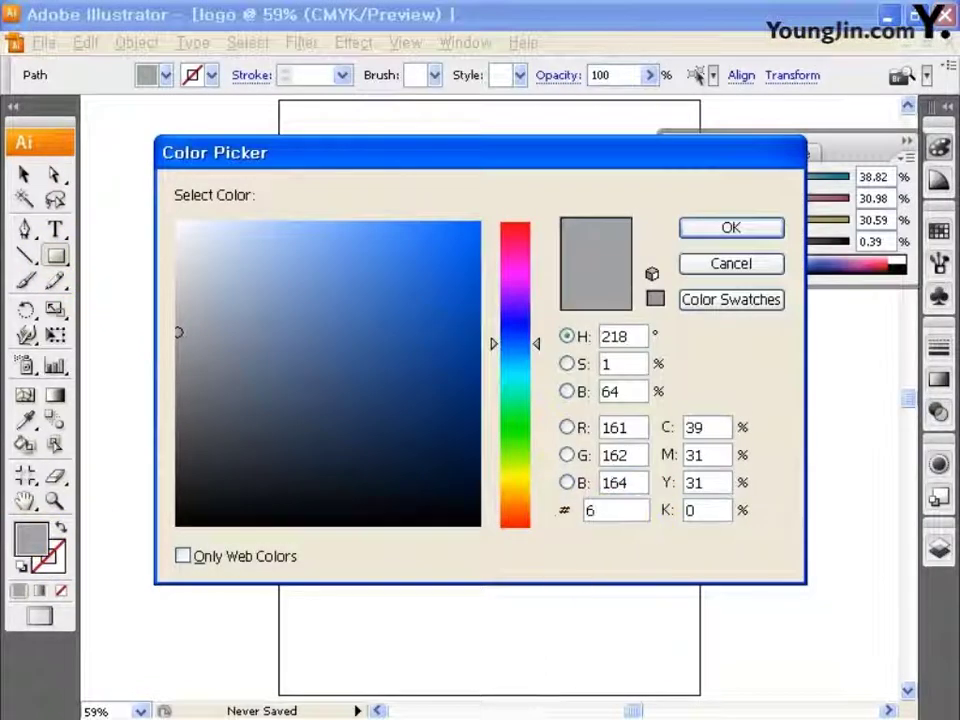
click(731, 228)
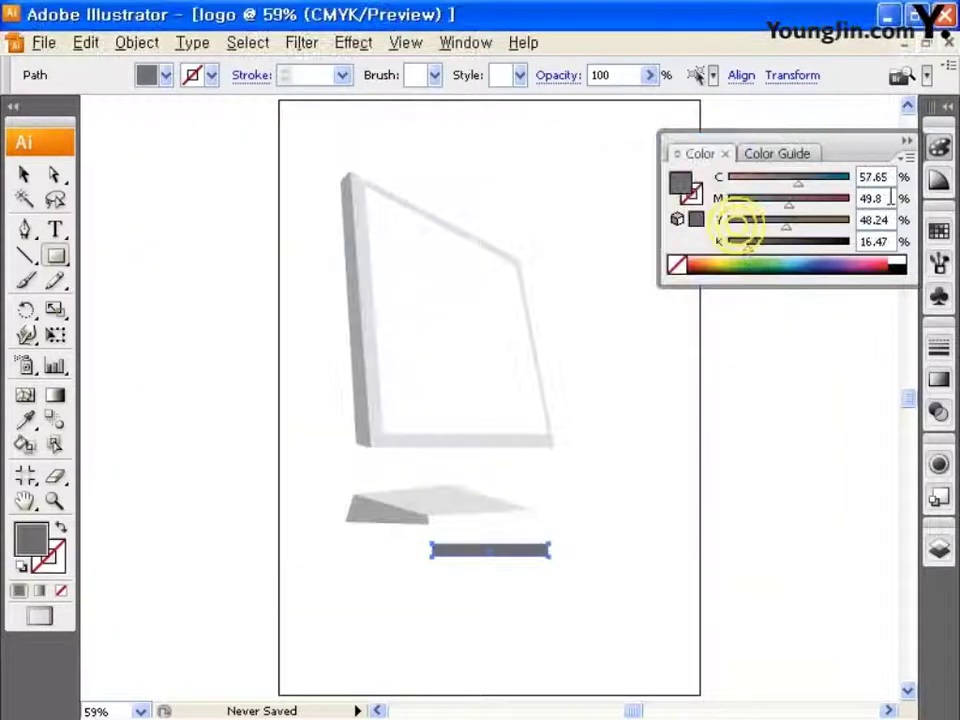
click(938, 146)
Move the dark grey rectangle's corners onto the base's lower-right edge to form its thin front face.
click(56, 176)
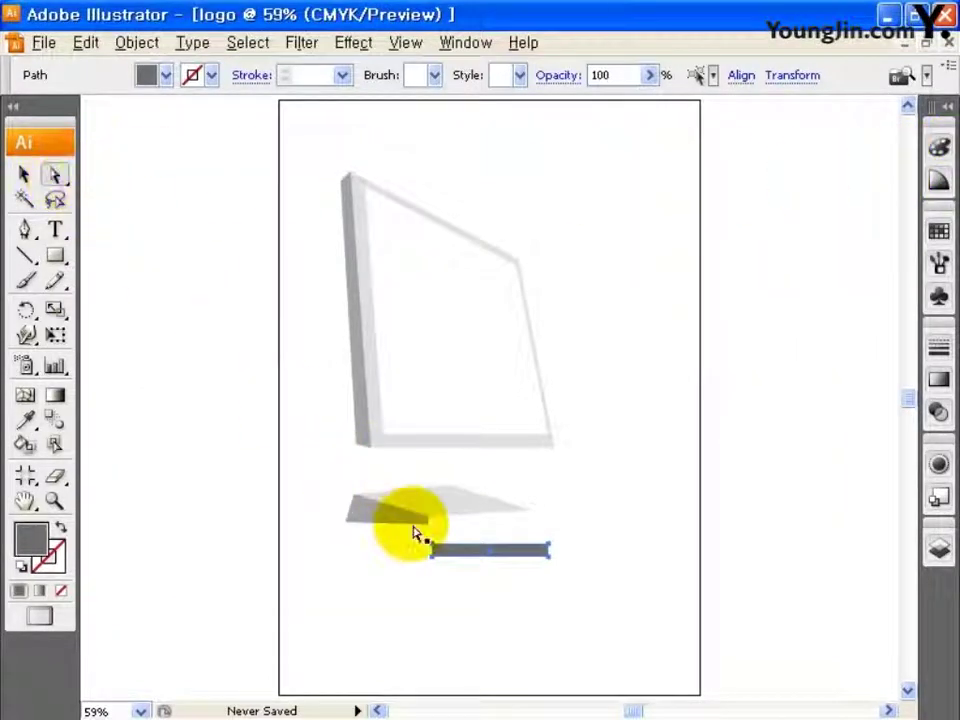
drag(432, 546, 431, 518)
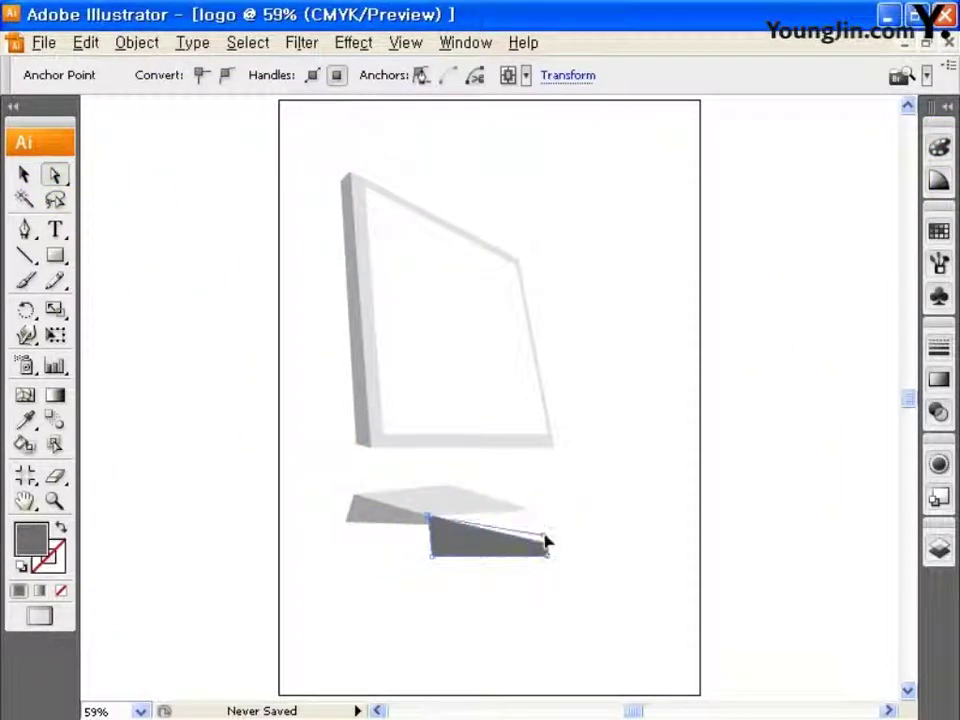
drag(547, 544, 531, 510)
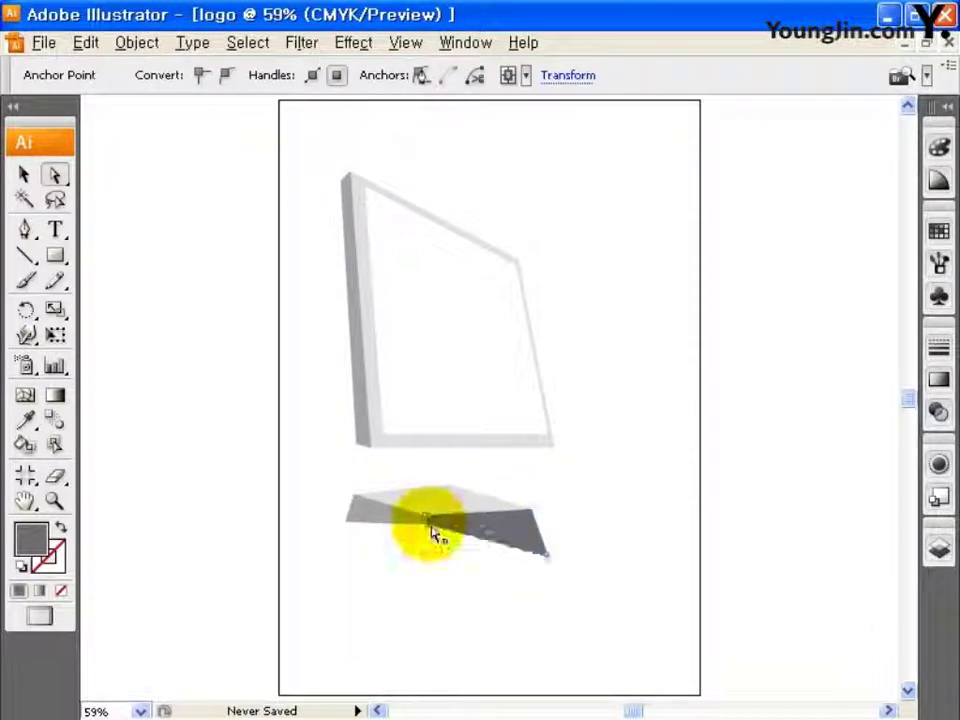
click(432, 530)
drag(551, 561, 532, 527)
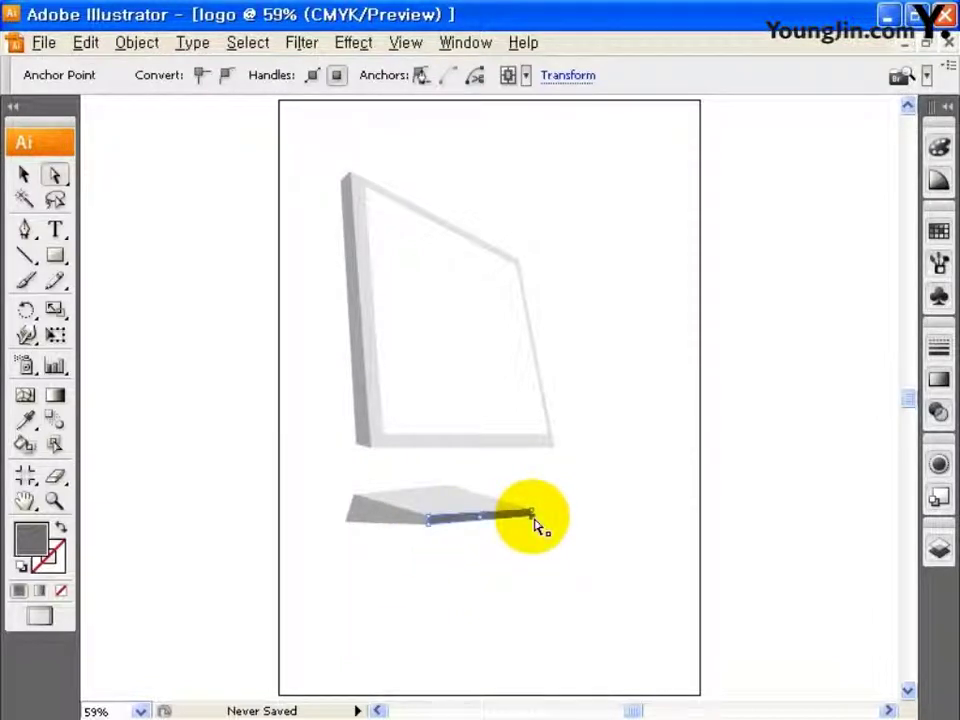
Draw a small rectangle between the monitor and the base and fill it with the monitor side's mid grey.
click(55, 255)
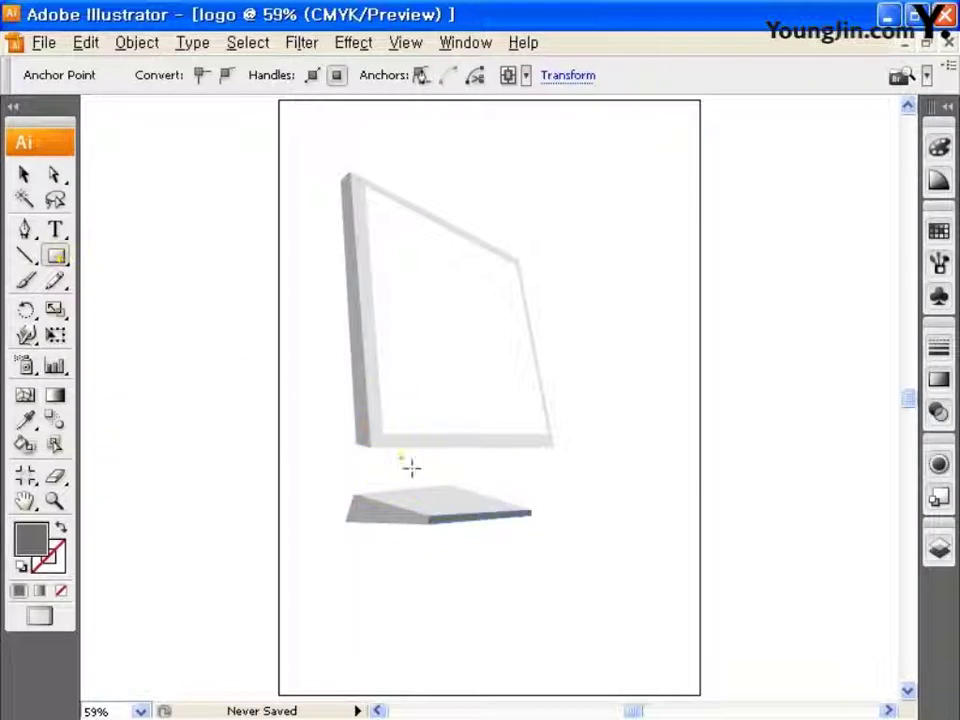
drag(456, 481, 455, 478)
click(25, 420)
click(365, 430)
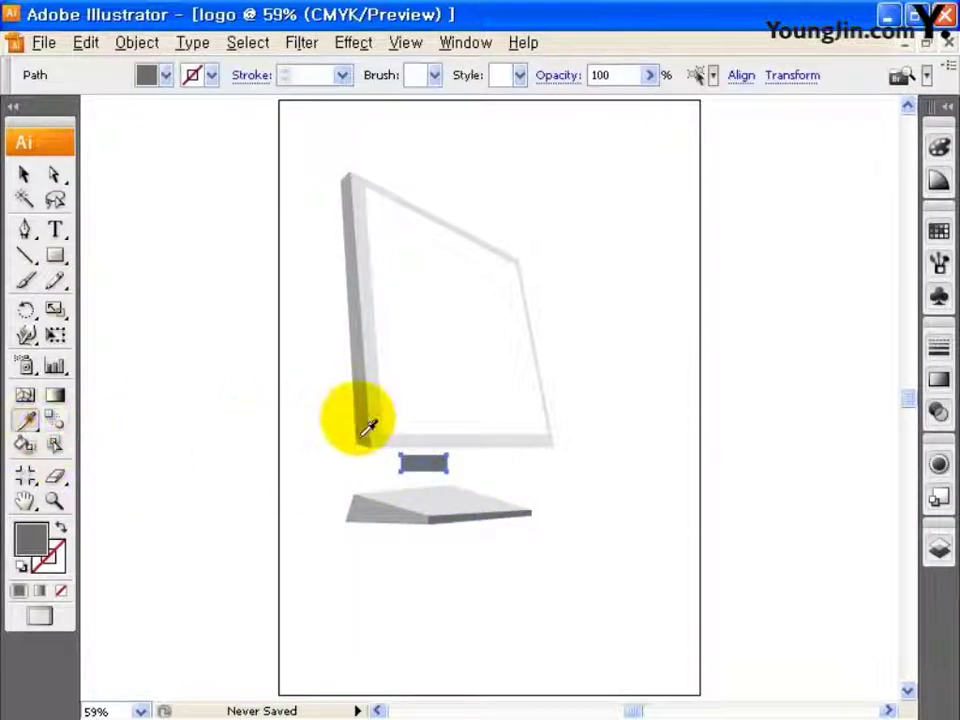
Reshape the small mid grey rectangle into a slanted stand neck joining monitor and base, and send it to the back.
click(54, 176)
drag(392, 461, 409, 441)
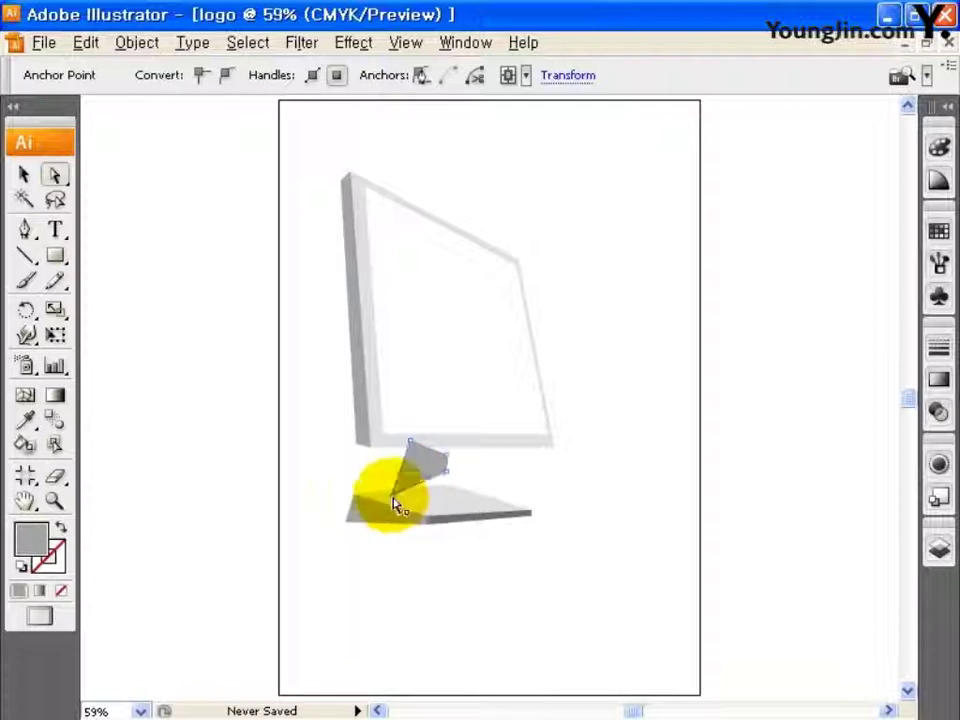
drag(395, 505, 435, 505)
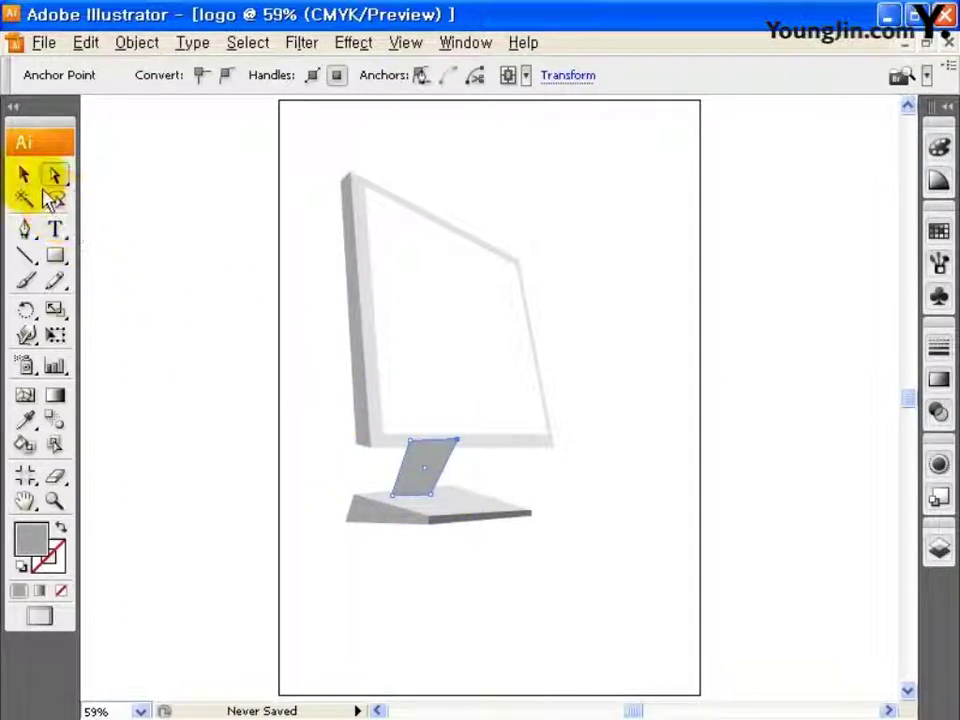
click(25, 174)
right_click(437, 458)
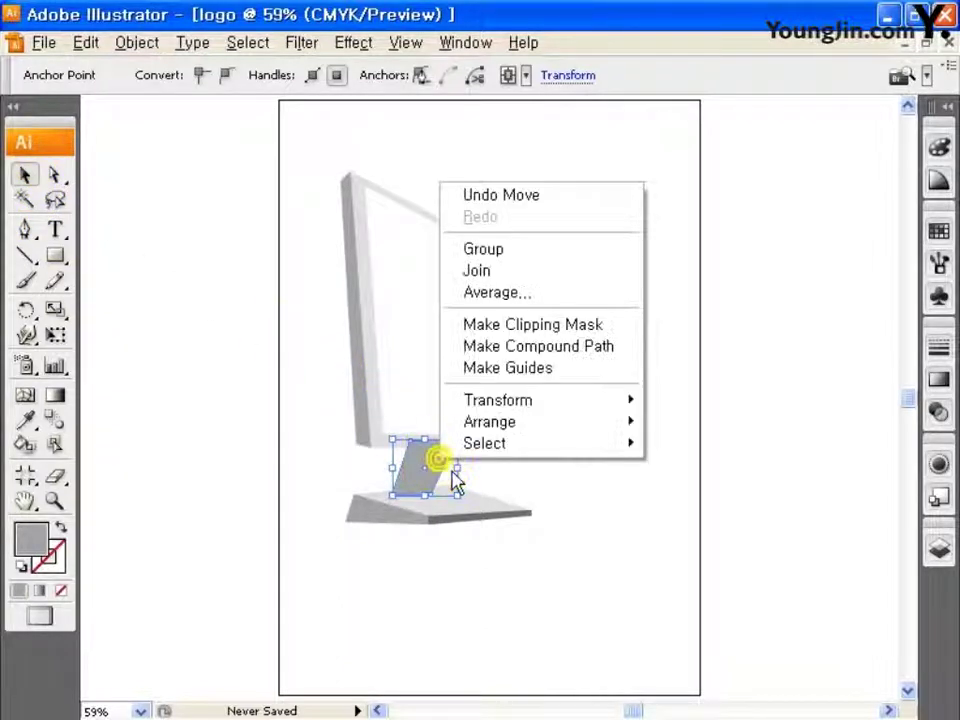
mouse_move(495, 425)
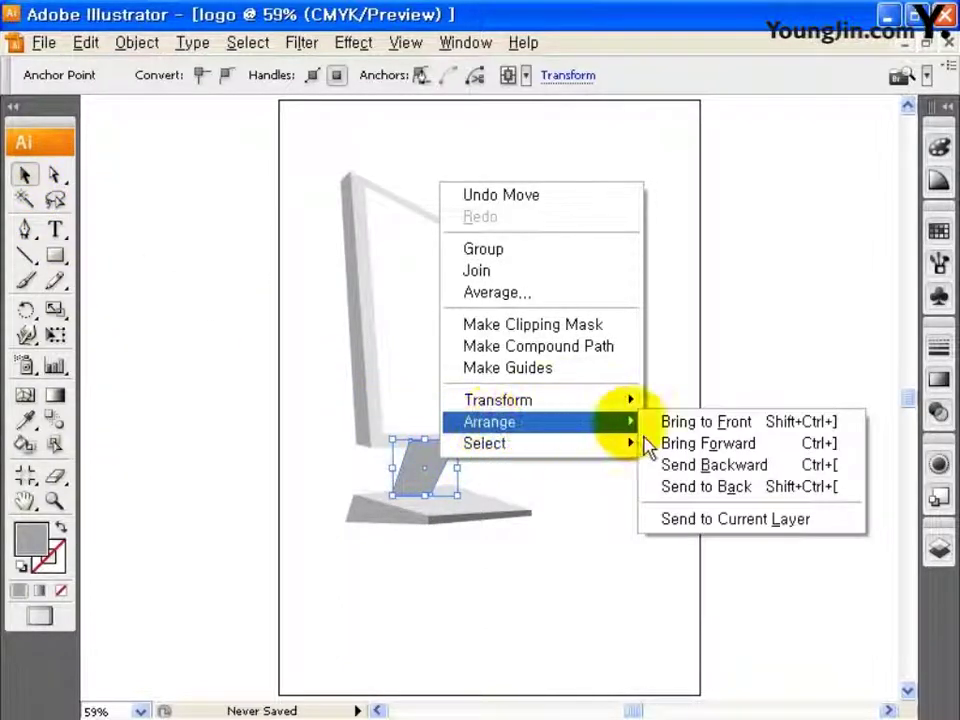
click(688, 487)
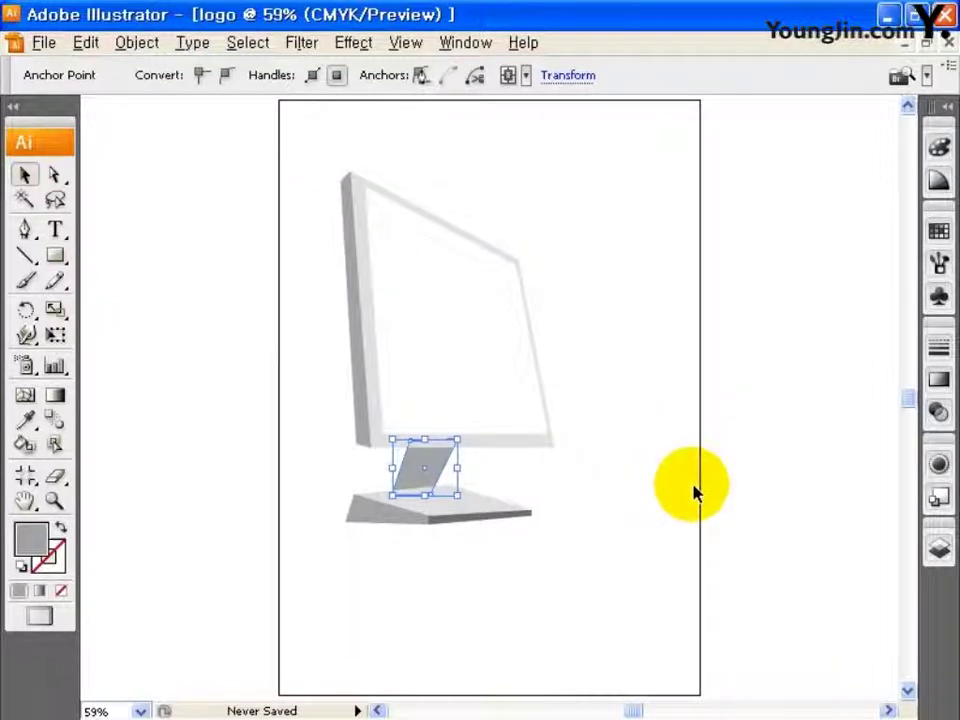
Draw a narrow vertical rectangle left of the stand neck and fill it with the base front face's dark grey.
click(55, 255)
drag(329, 441, 342, 500)
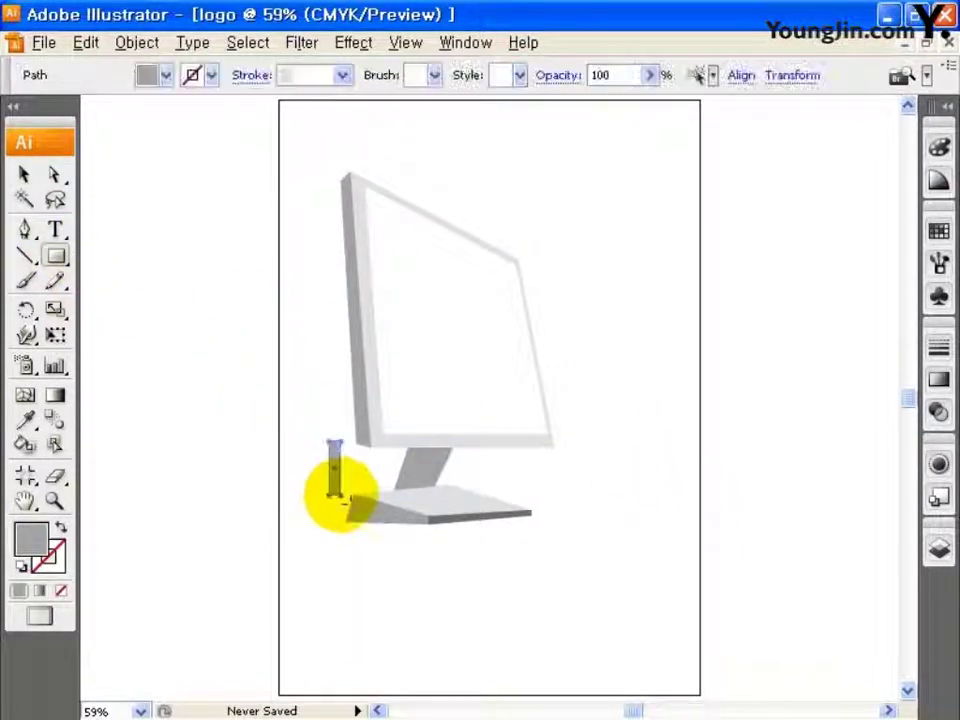
click(25, 420)
click(458, 522)
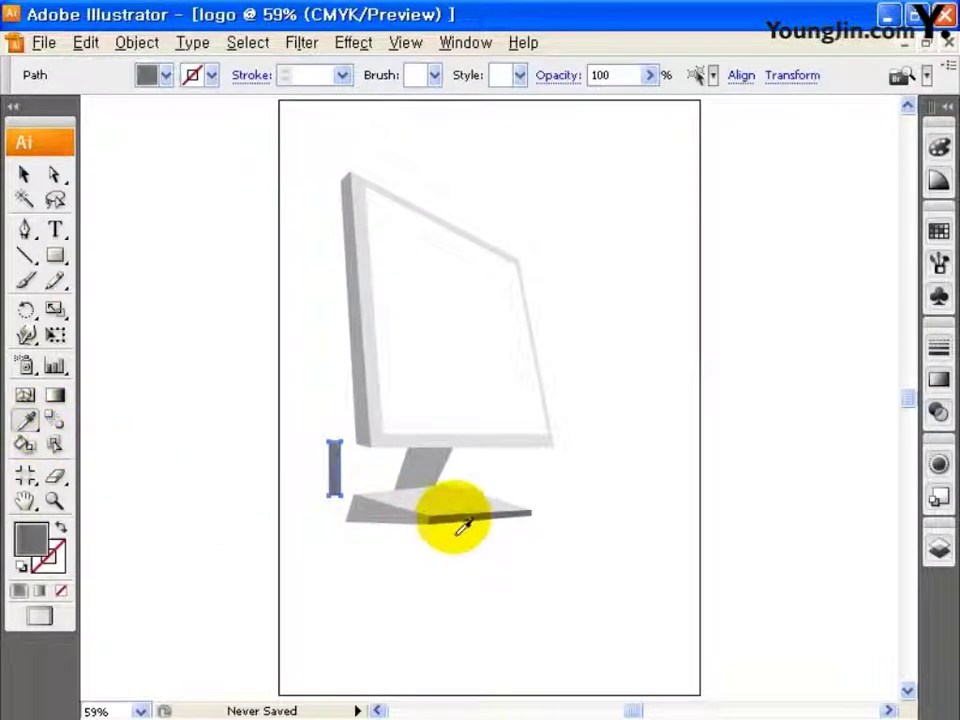
Fit the narrow dark grey rectangle along the stand neck's left edge as its slanted side face and send it to the back.
click(54, 175)
drag(336, 429, 413, 443)
drag(339, 496, 400, 494)
click(339, 493)
drag(339, 493, 396, 498)
key(v)
right_click(410, 490)
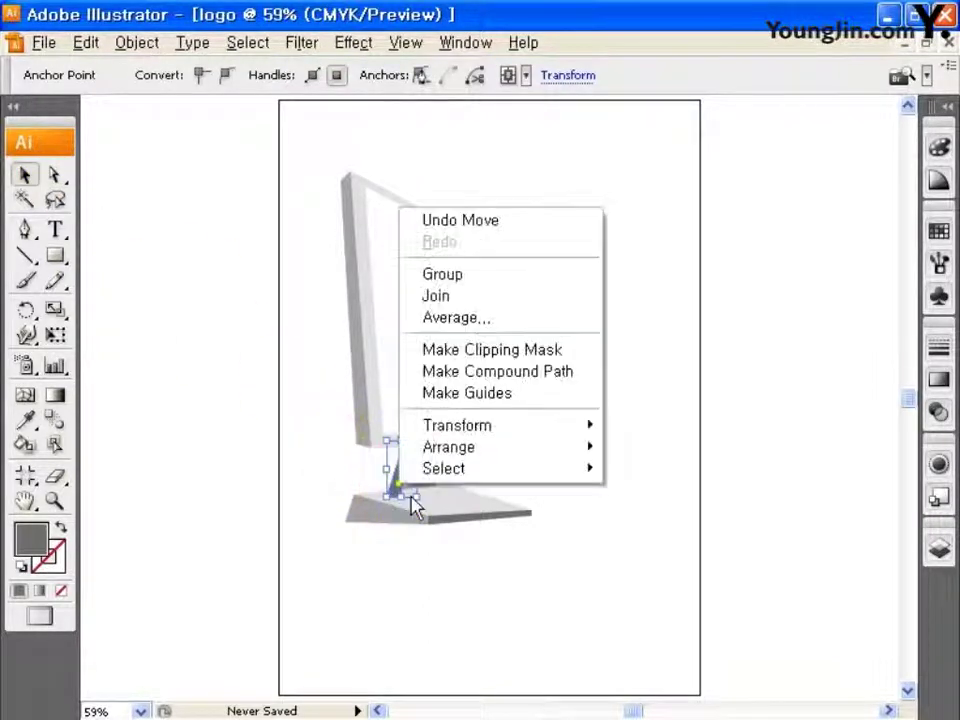
mouse_move(565, 447)
click(650, 490)
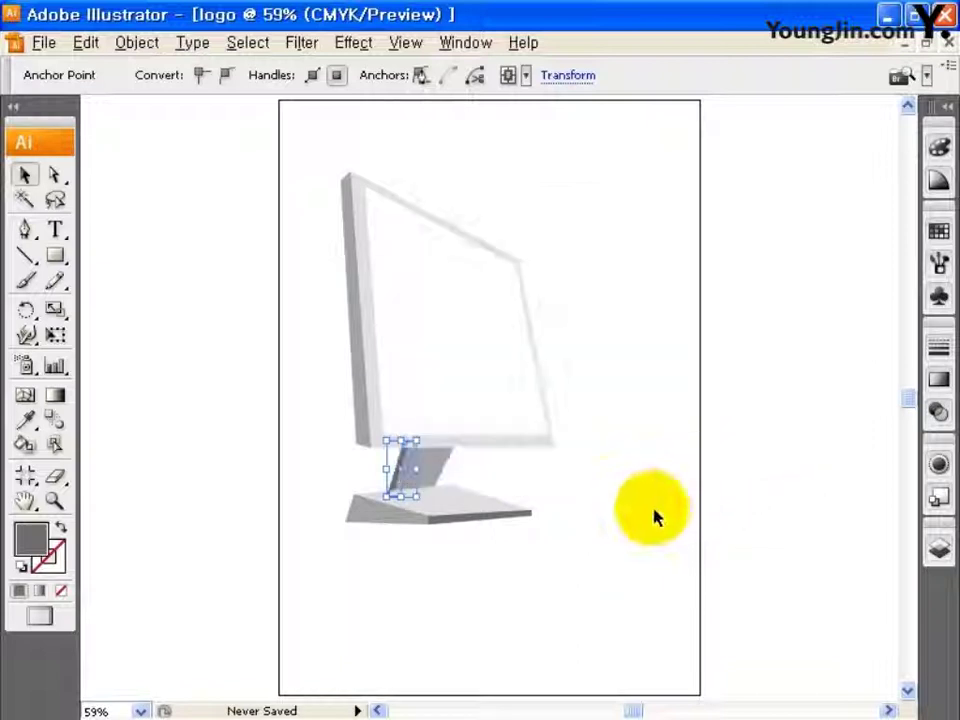
Select the whole monitor drawing, scale it to roughly half its size, move it to the page's left side and deselect it.
click(658, 514)
drag(291, 142, 617, 580)
drag(577, 190, 481, 324)
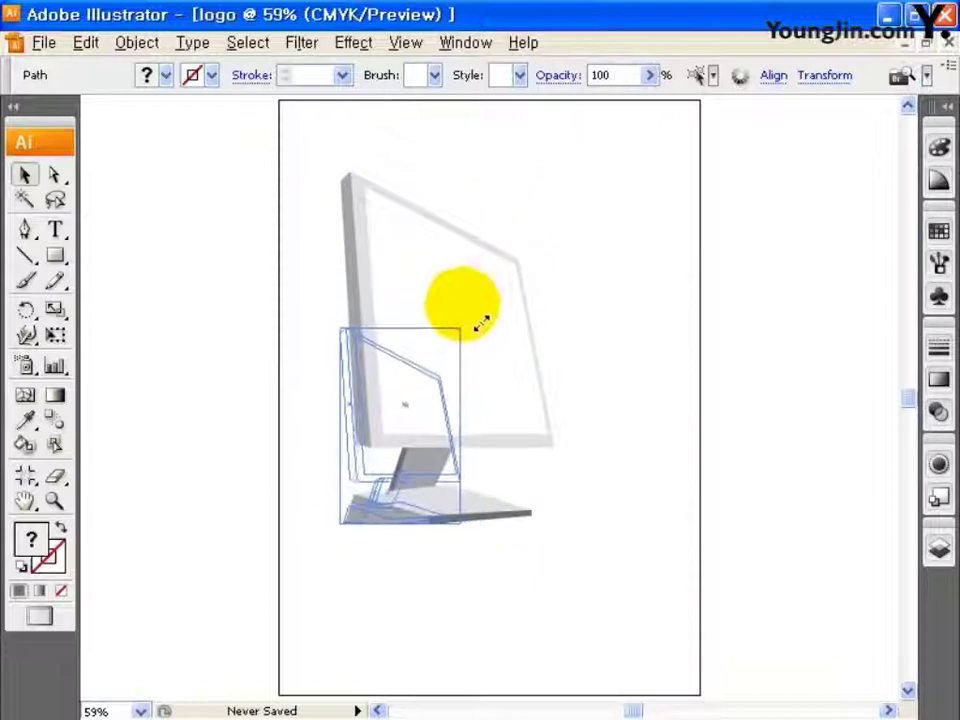
drag(443, 392, 395, 357)
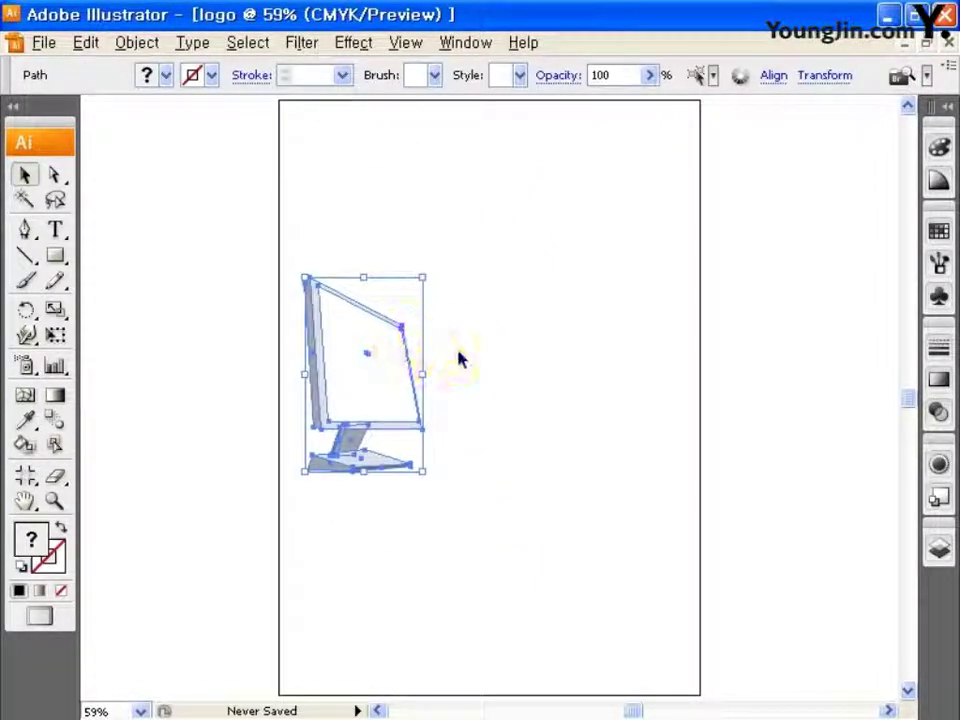
click(460, 360)
Add the letter "k" as 72 pt Arial Regular text beside the monitor drawing.
click(57, 229)
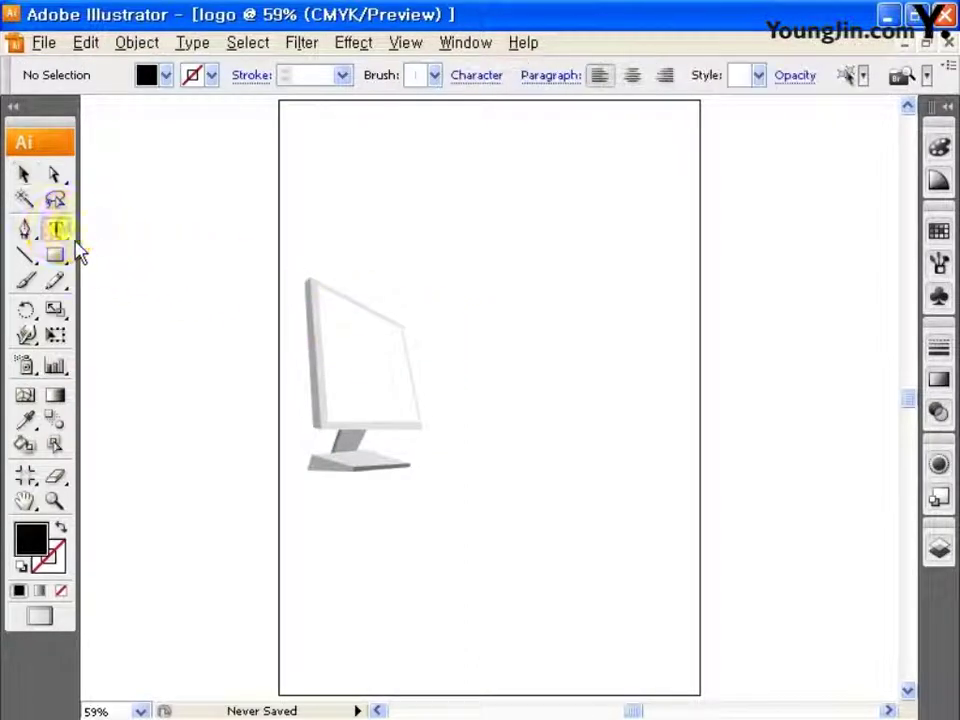
click(490, 80)
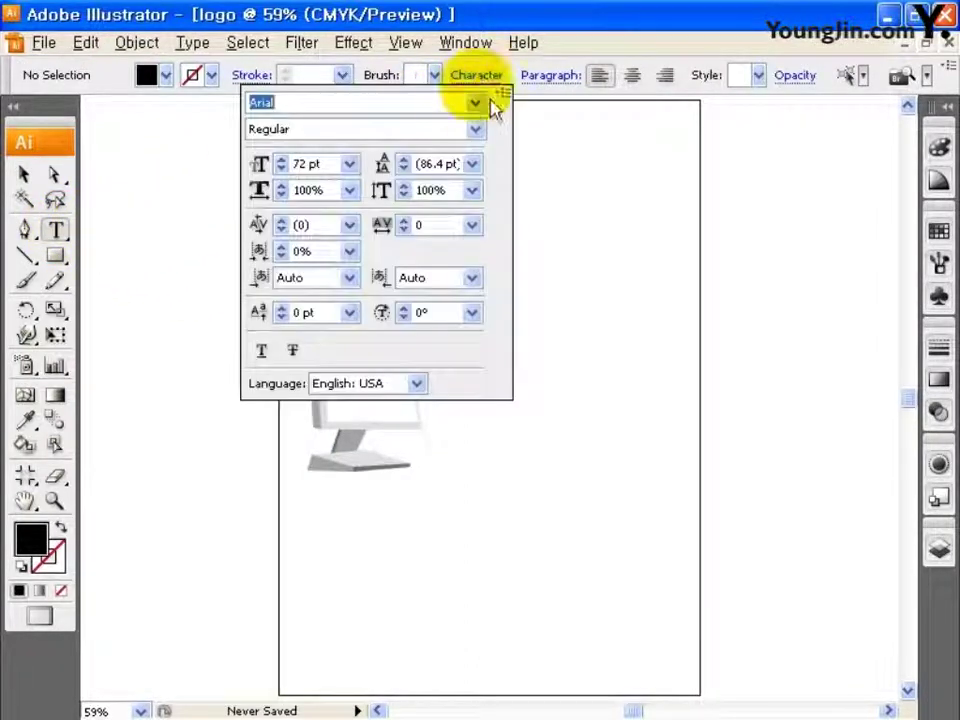
click(477, 103)
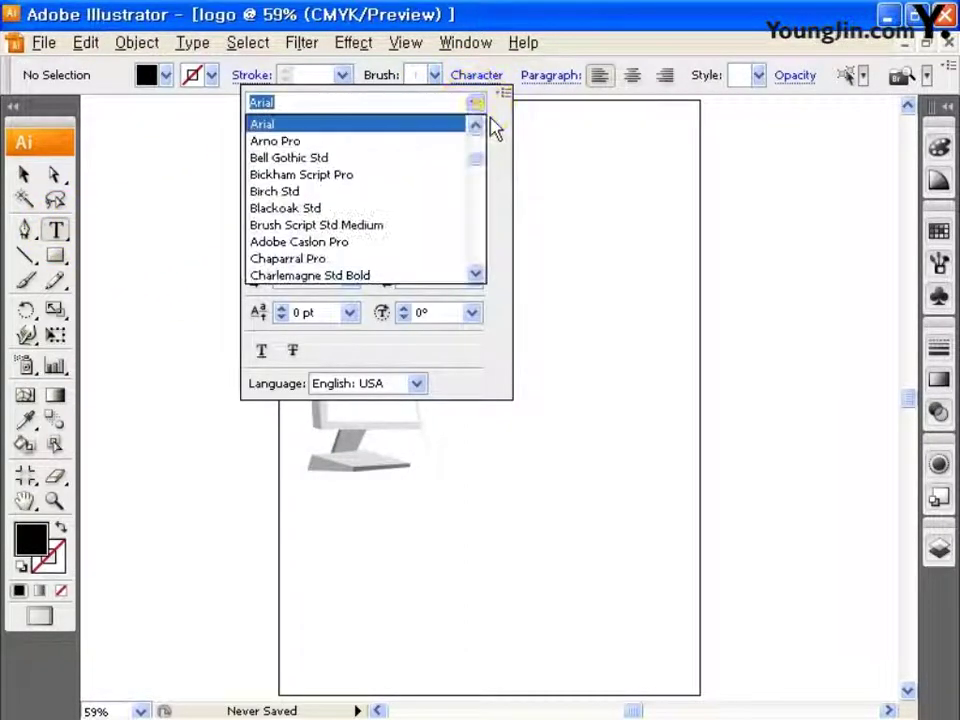
click(363, 131)
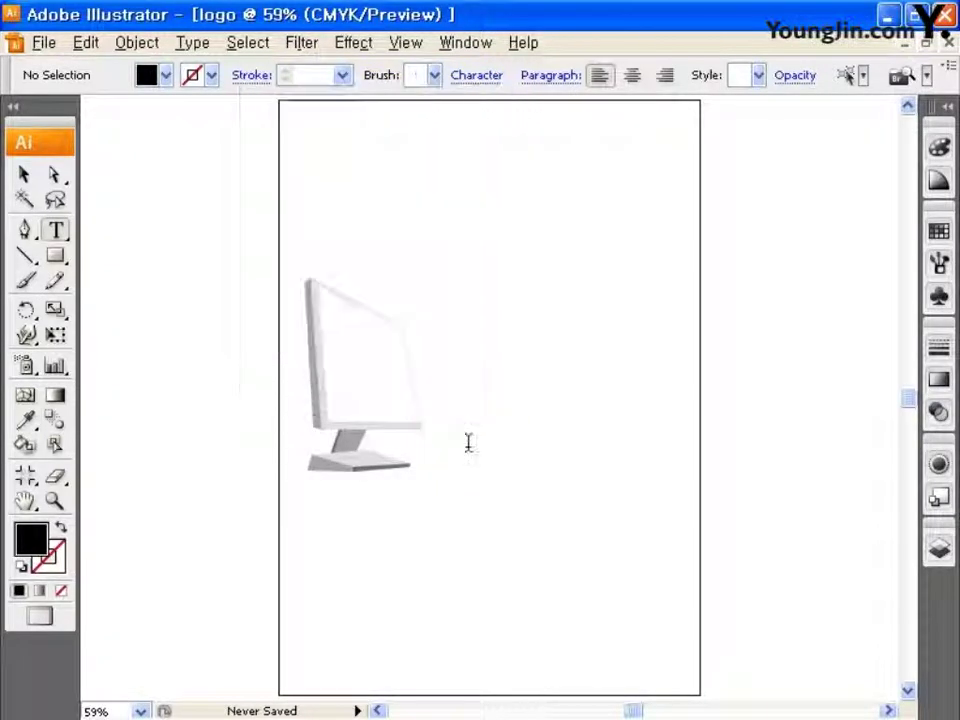
click(466, 442)
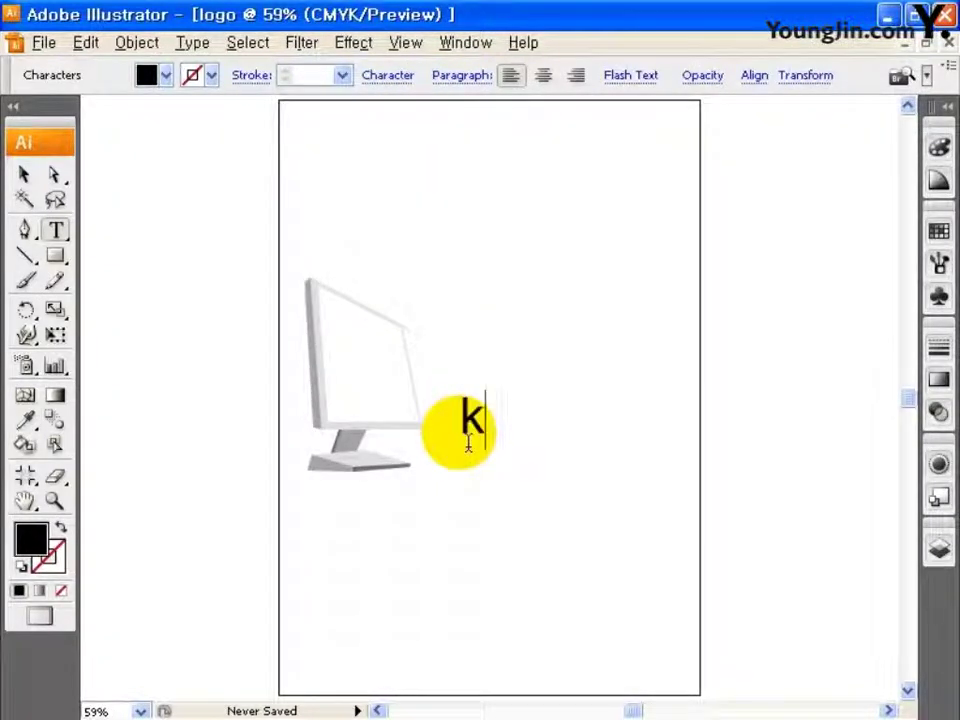
Enlarge the letter k to fill the monitor's screen, place it there and fill it with orange F47E20.
click(24, 174)
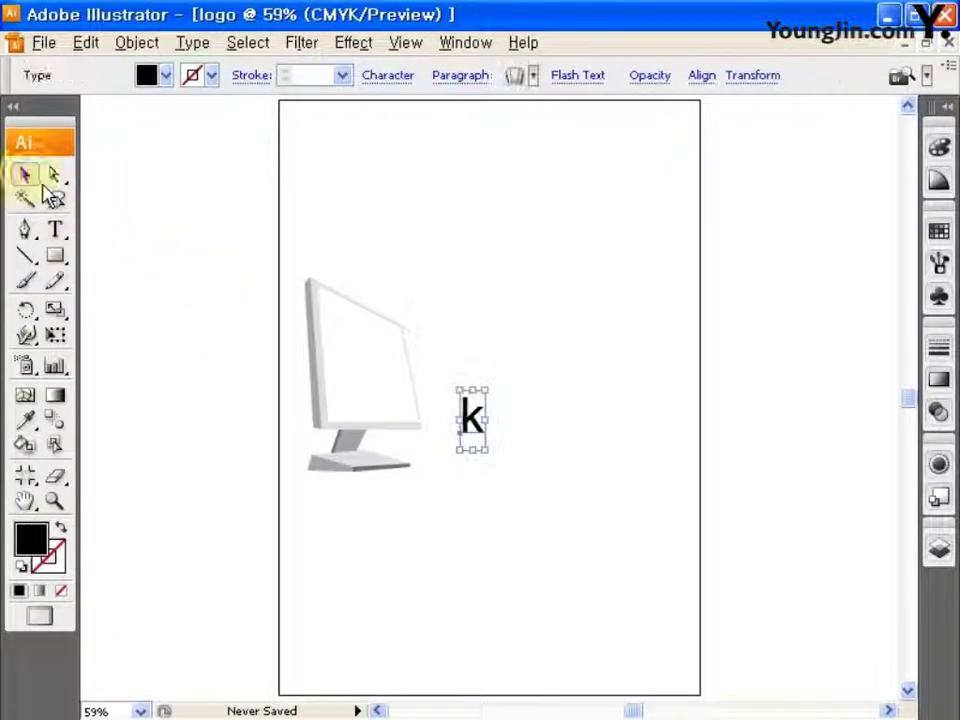
drag(471, 418, 416, 294)
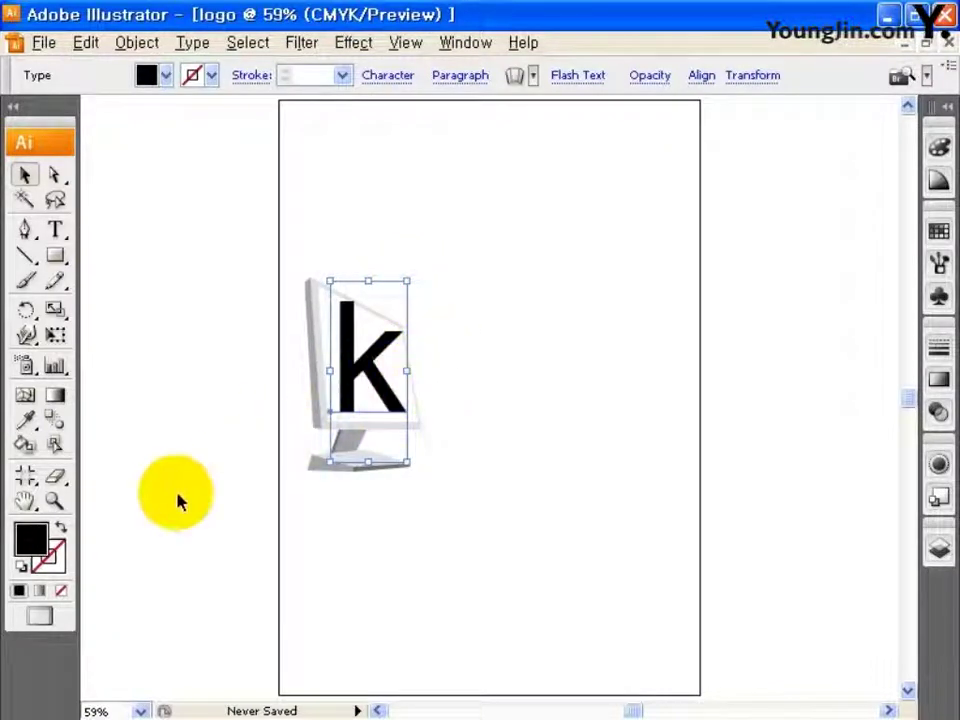
double_click(44, 544)
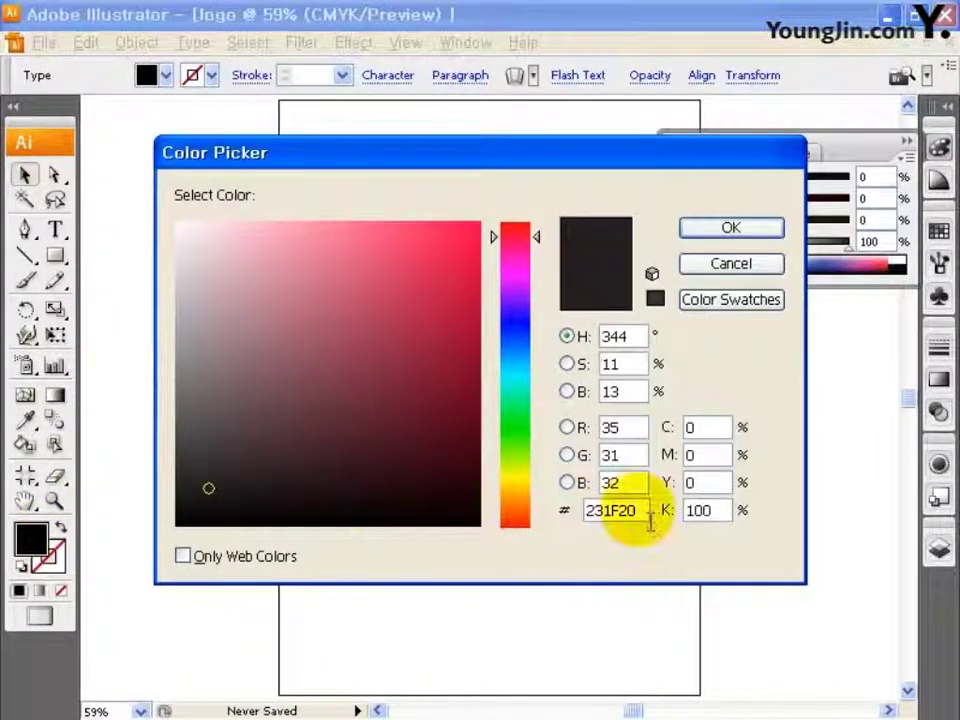
text(F47)
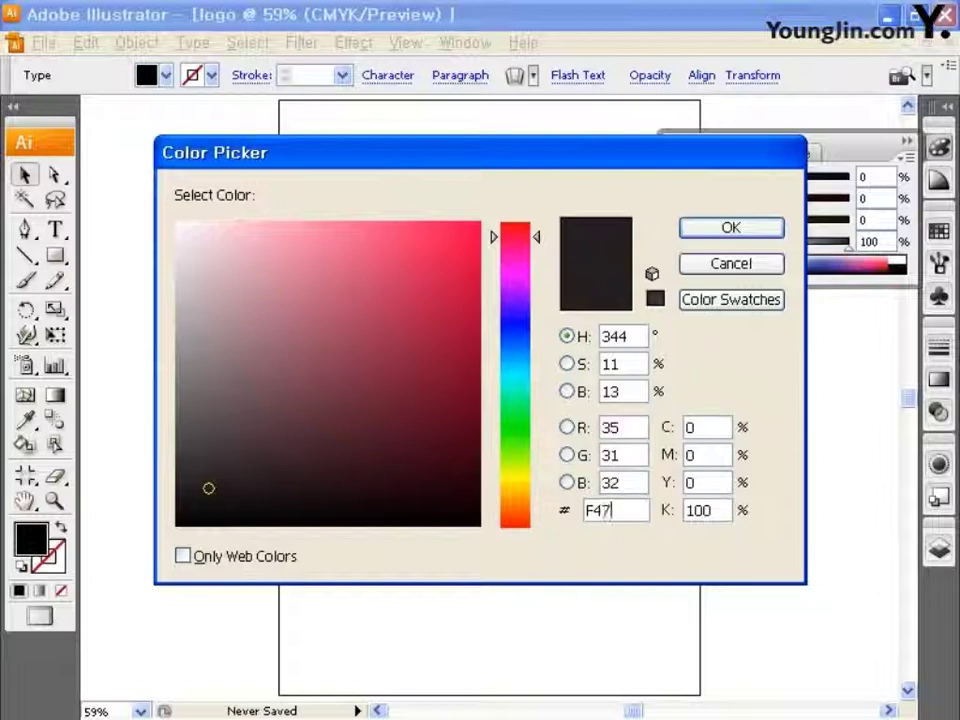
text(E20)
click(731, 228)
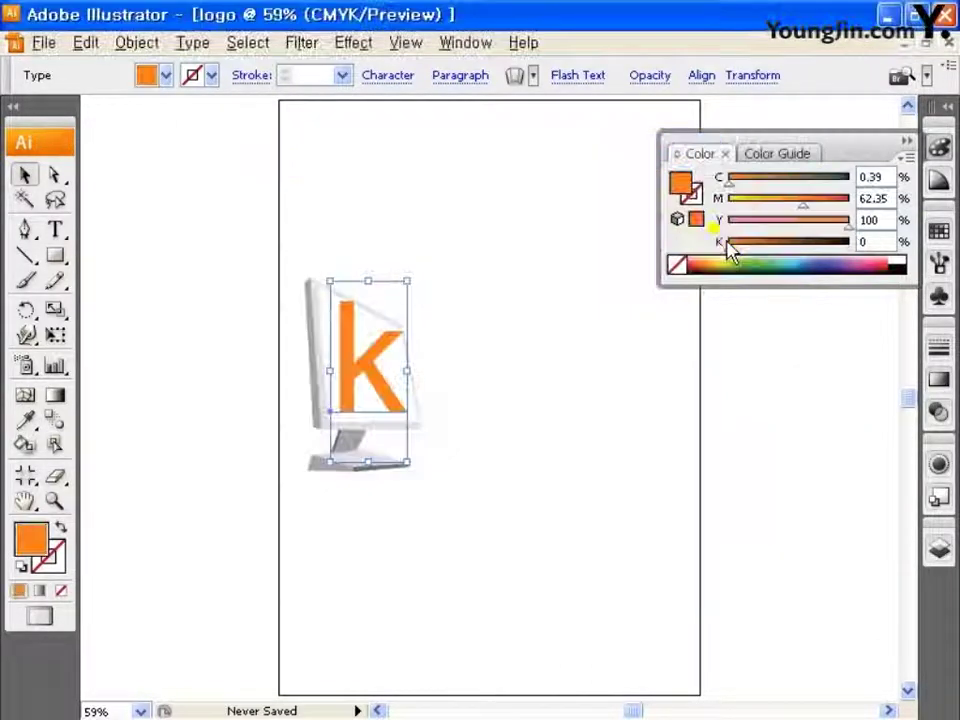
Add the text "com" just right of the monitor and enlarge it to reach almost to the page's right edge.
click(56, 229)
click(448, 380)
text(com)
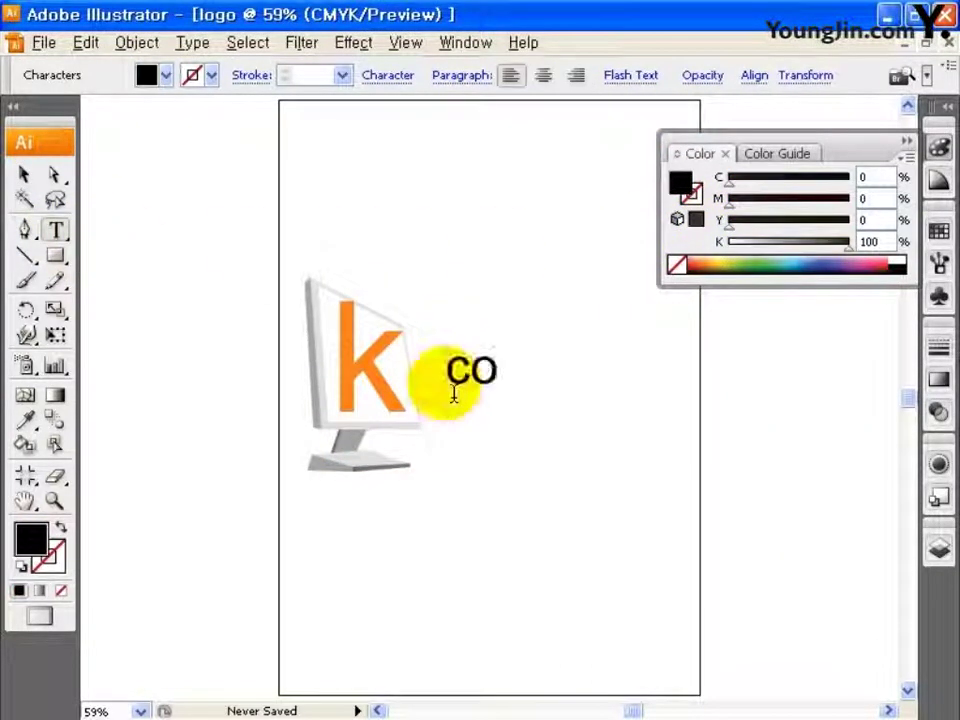
click(24, 174)
drag(493, 364, 474, 382)
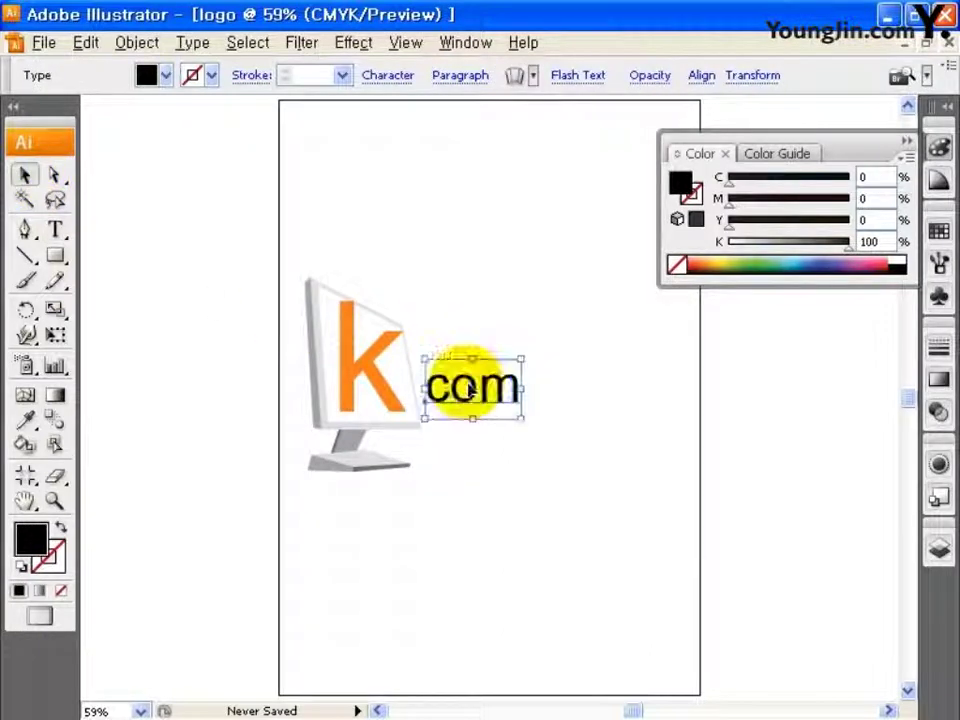
drag(521, 356, 630, 294)
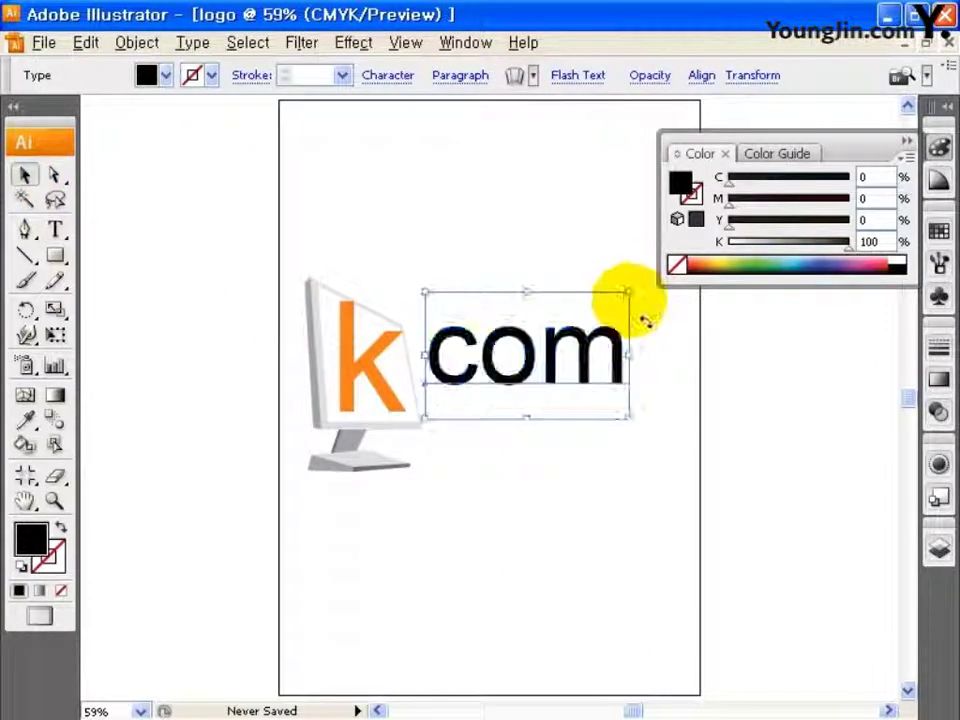
drag(556, 360, 554, 385)
drag(634, 326, 650, 302)
Fill the "com" text with light blue A5D8F4.
double_click(30, 538)
drag(640, 510, 603, 512)
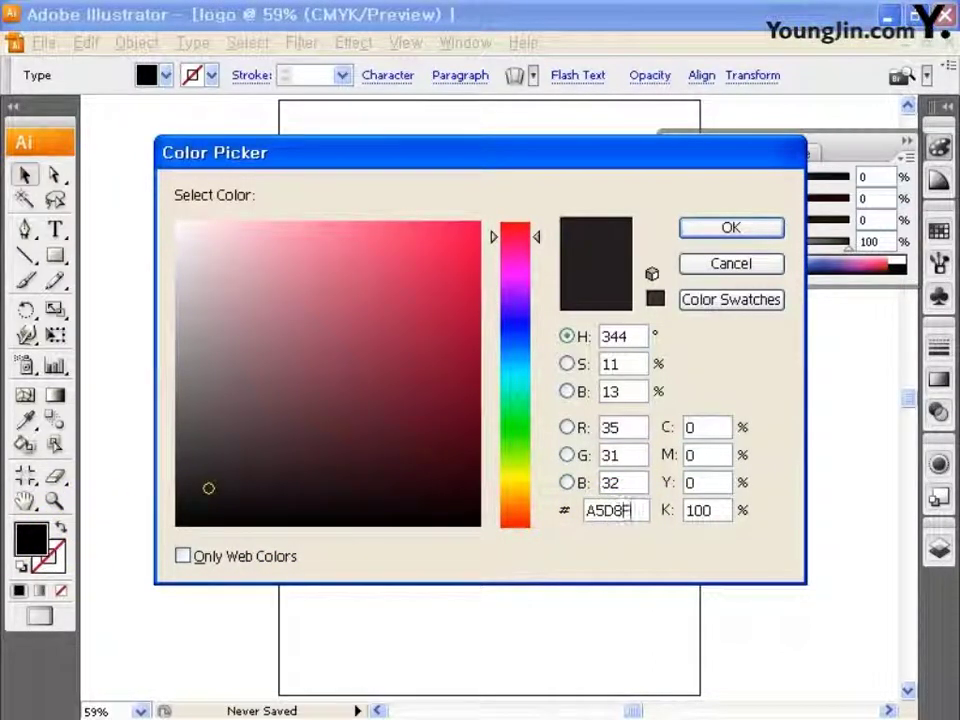
text(A5D8F4)
click(731, 228)
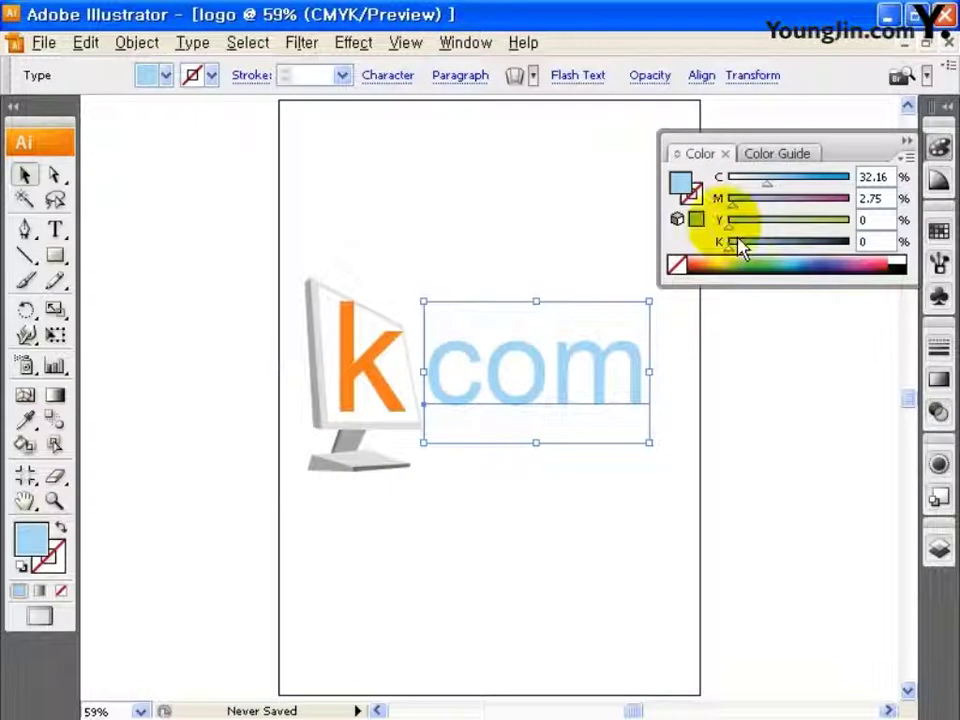
Add the text "Market" below "com" and set its font style to Arial Bold.
click(56, 229)
click(446, 460)
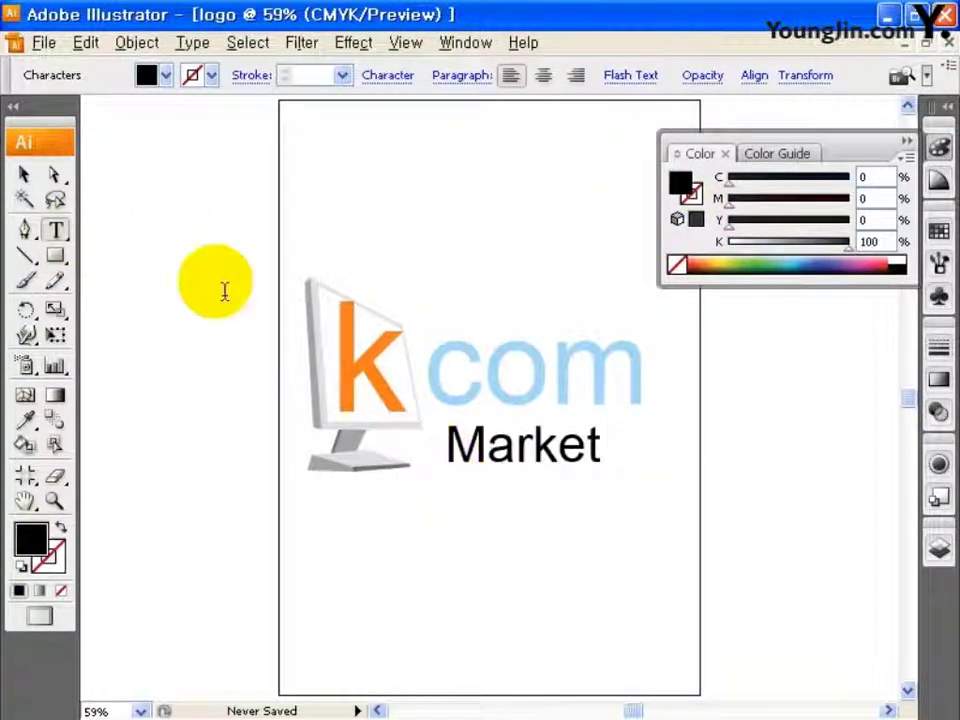
click(24, 175)
click(400, 80)
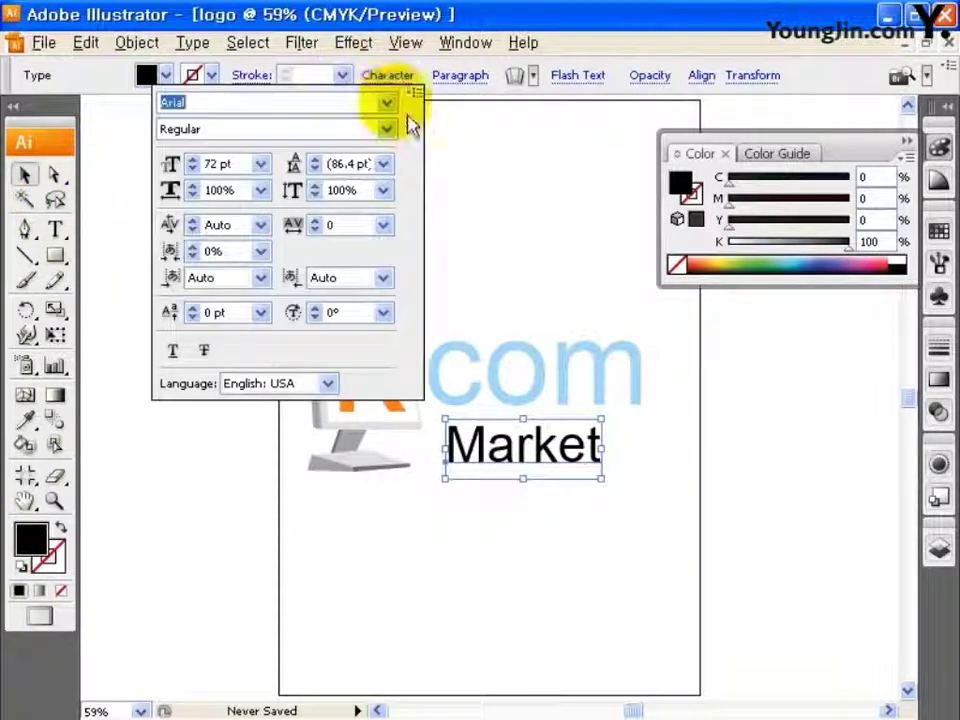
click(386, 128)
click(350, 178)
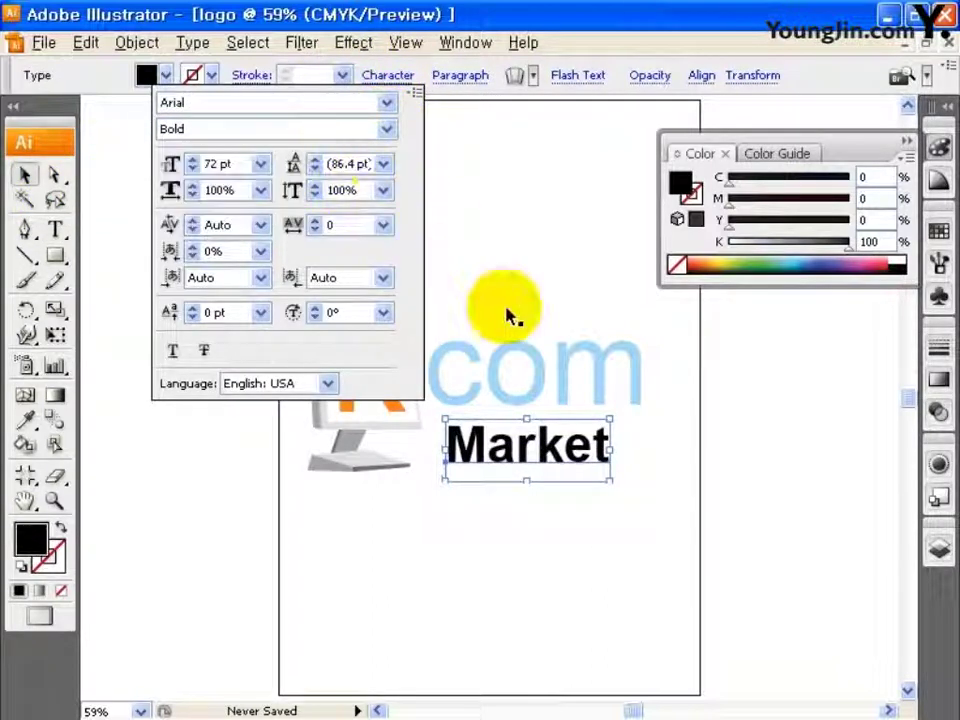
Enlarge "Market" slightly, align its start with "com" above and fill it with green 96BF3D.
click(617, 456)
drag(612, 450, 628, 422)
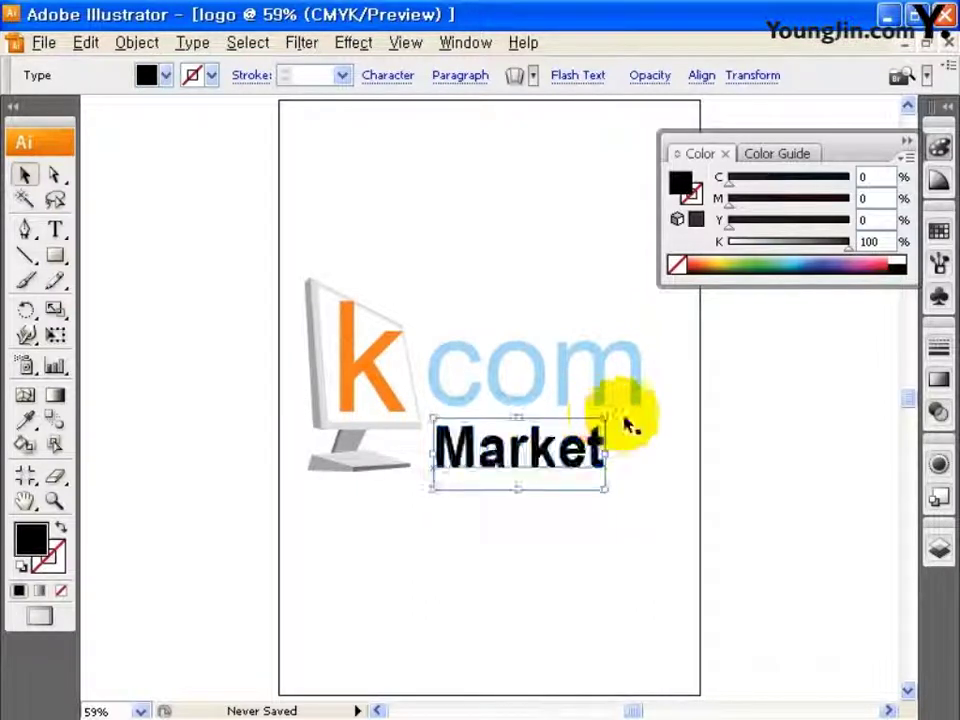
double_click(30, 540)
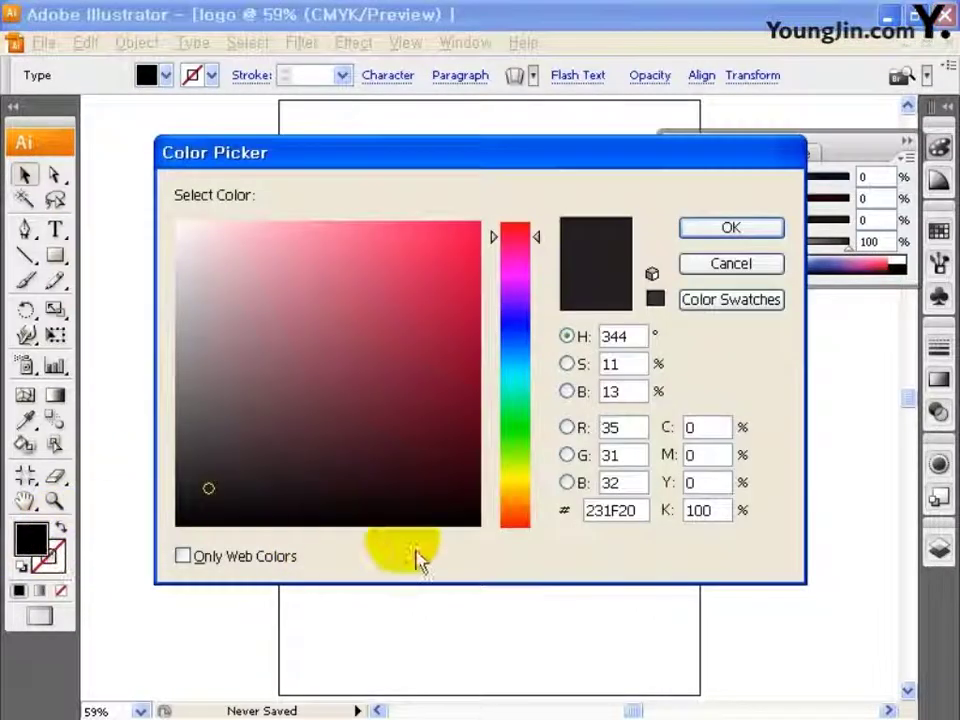
text(96BF3D)
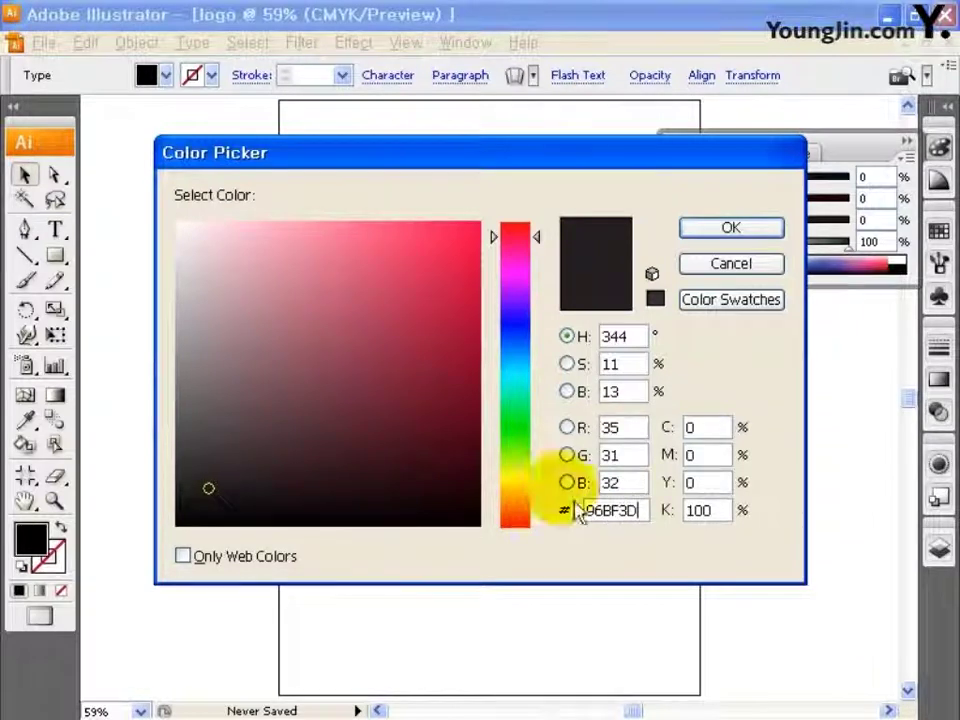
click(731, 228)
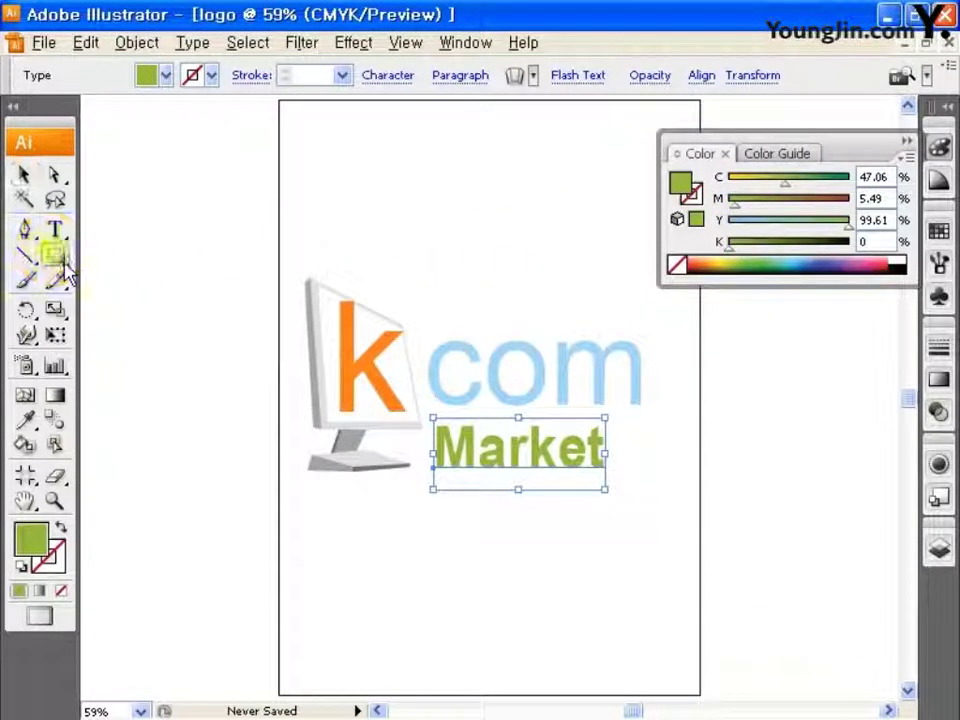
Draw a small circle between k and "com" as the dot and fill it with dark green 129E49.
drag(62, 263, 124, 310)
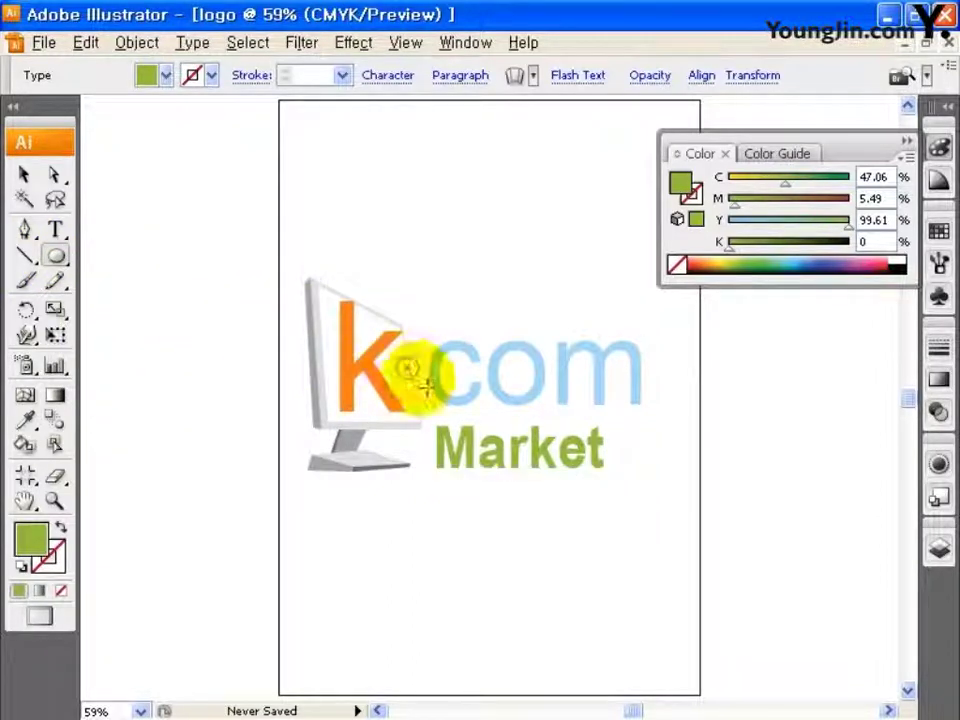
drag(427, 388, 428, 390)
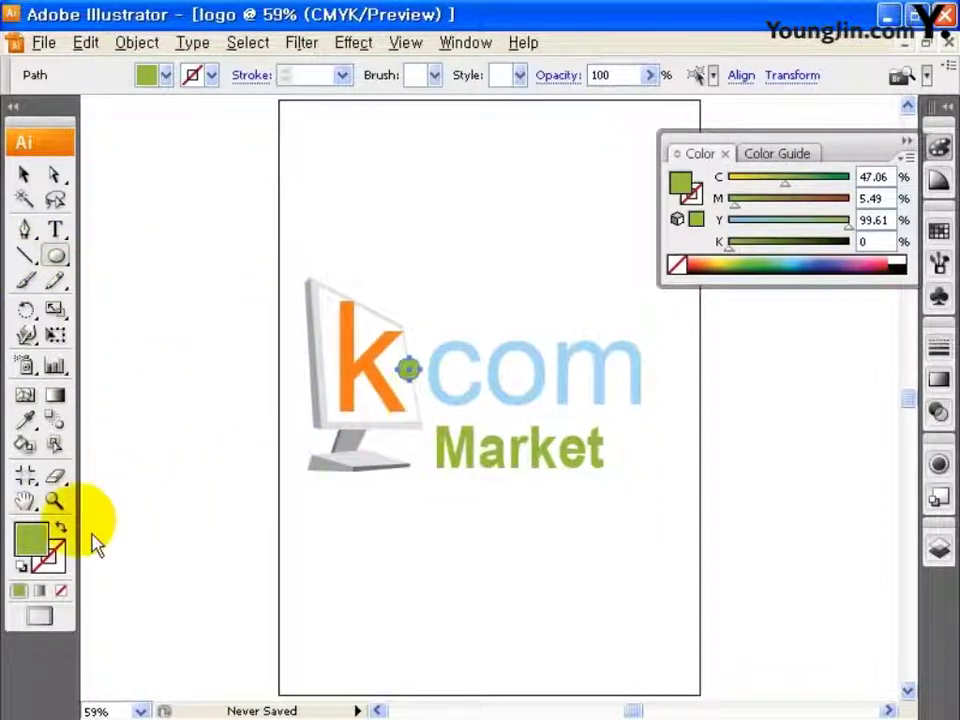
double_click(35, 540)
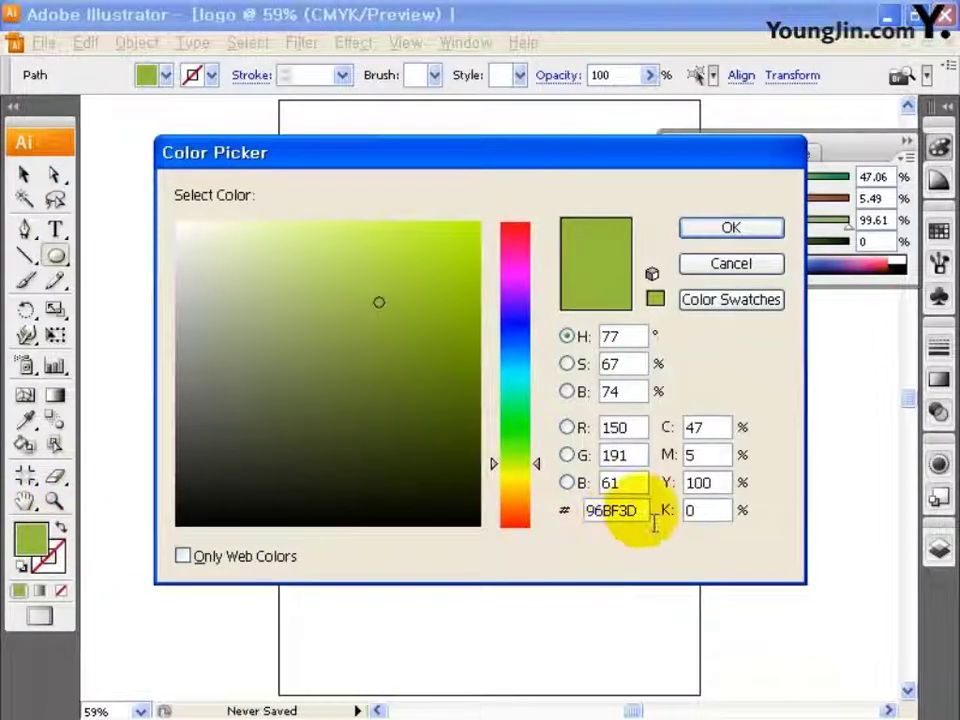
drag(650, 514, 575, 514)
text(129E49)
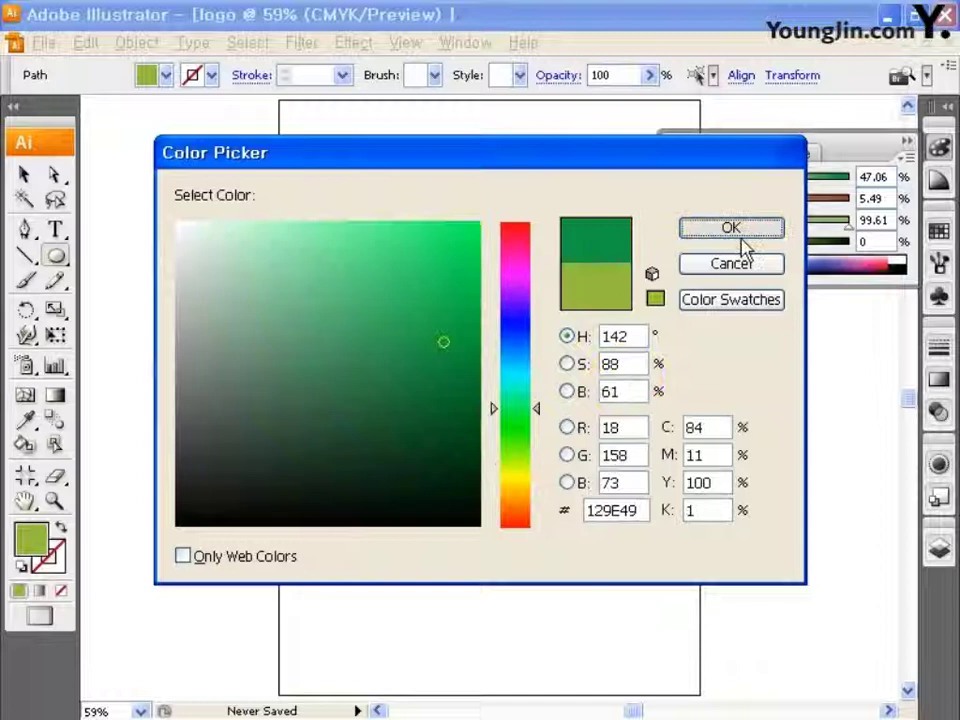
click(733, 231)
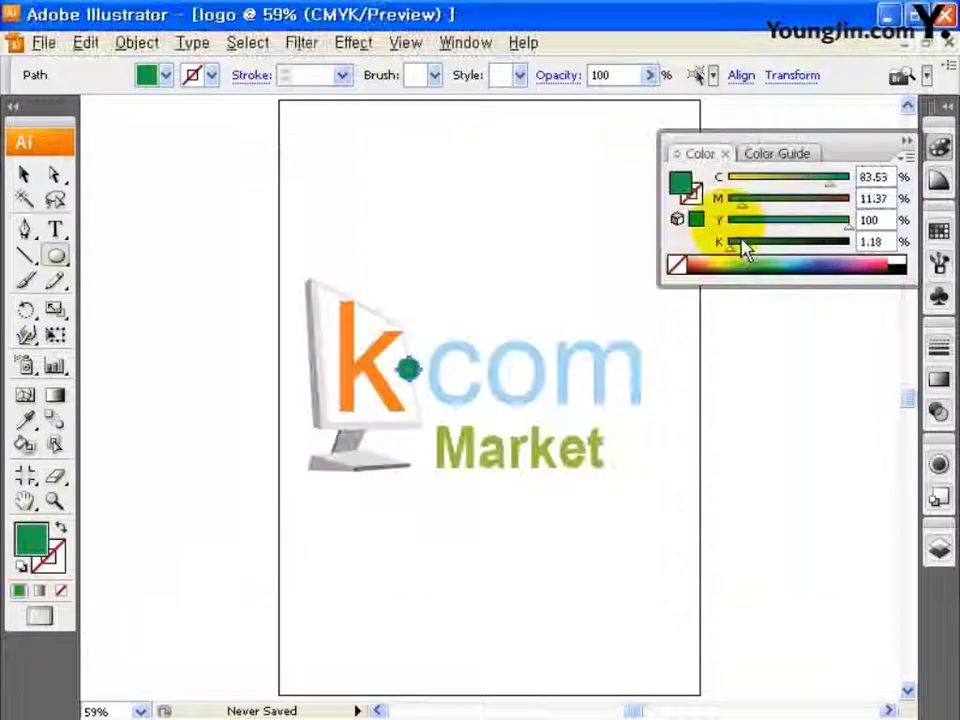
click(938, 148)
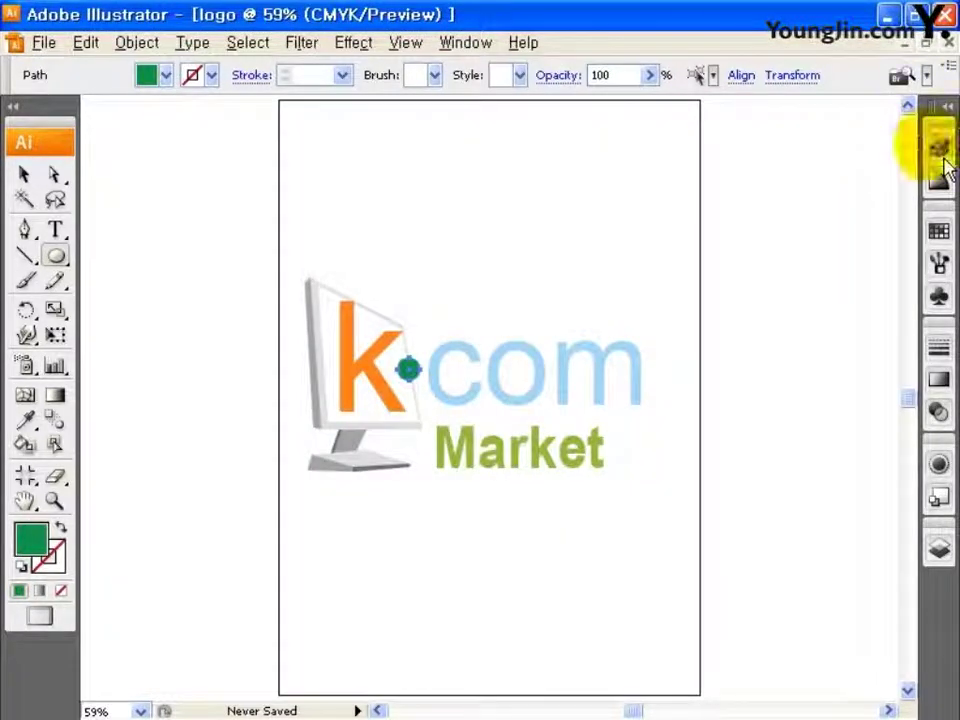